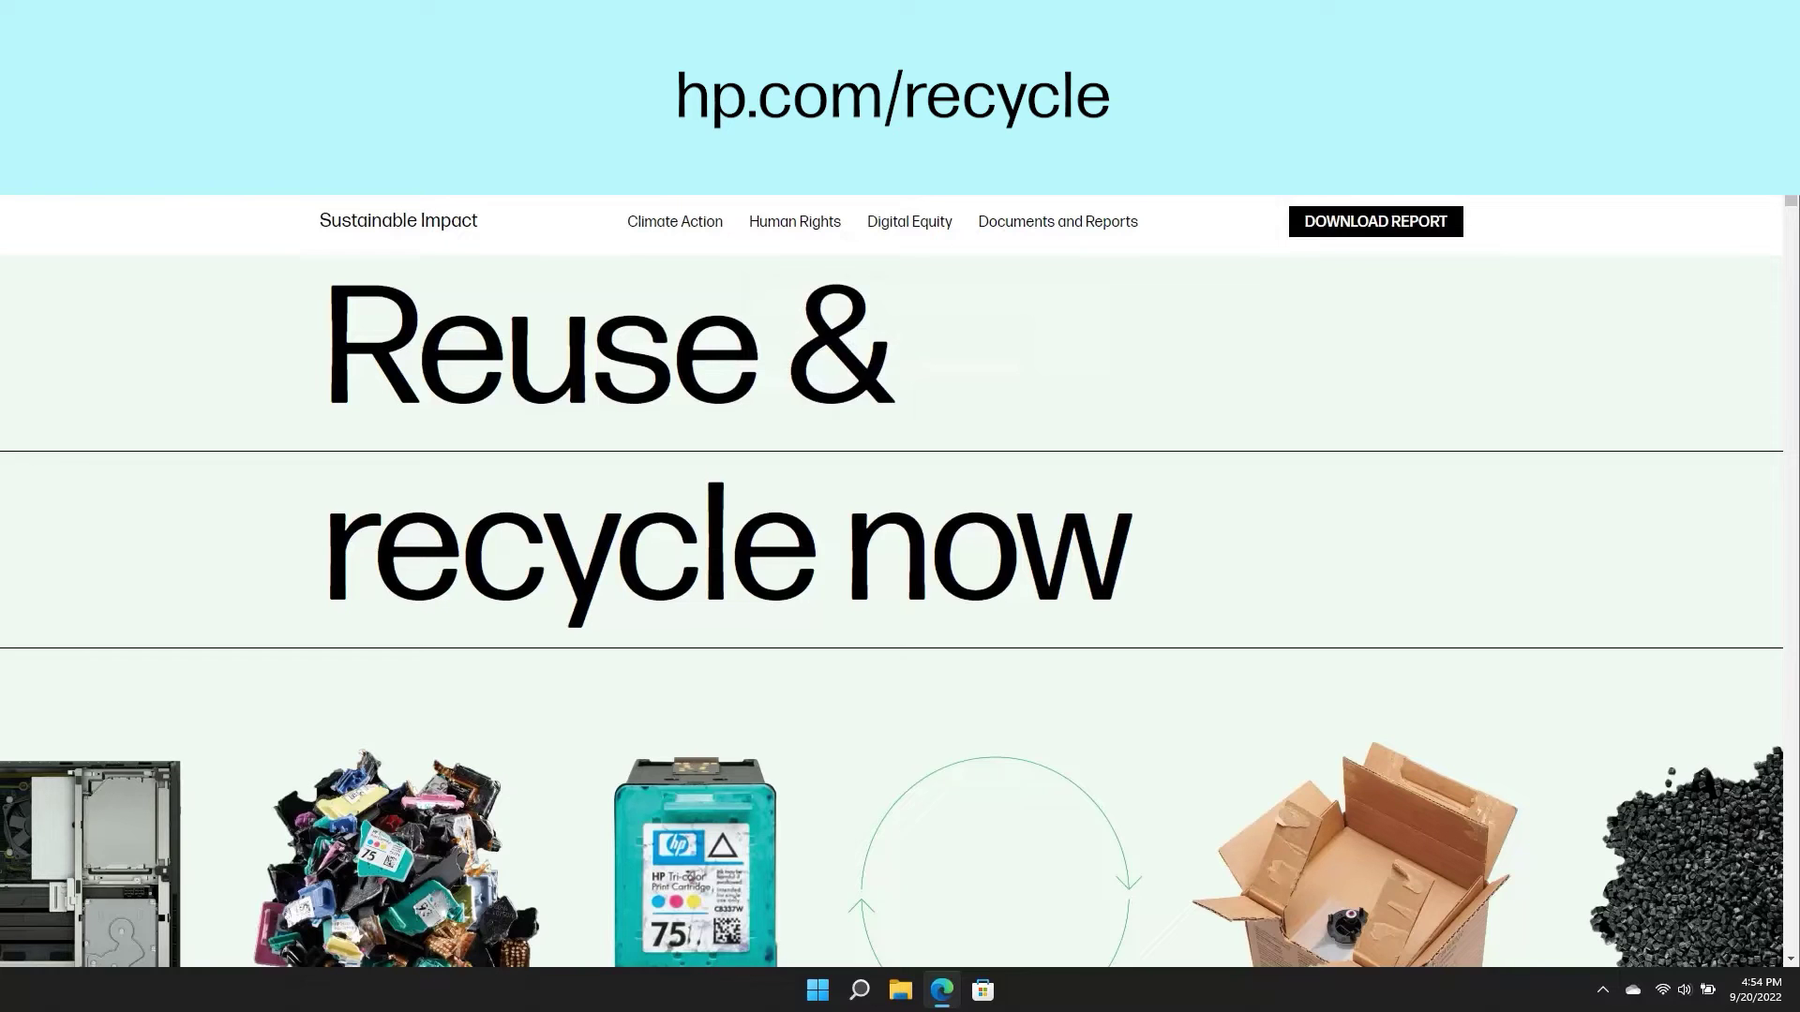
scroll(901, 563, "down", 5)
scroll(901, 563, "down", 5)
scroll(900, 563, "down", 3)
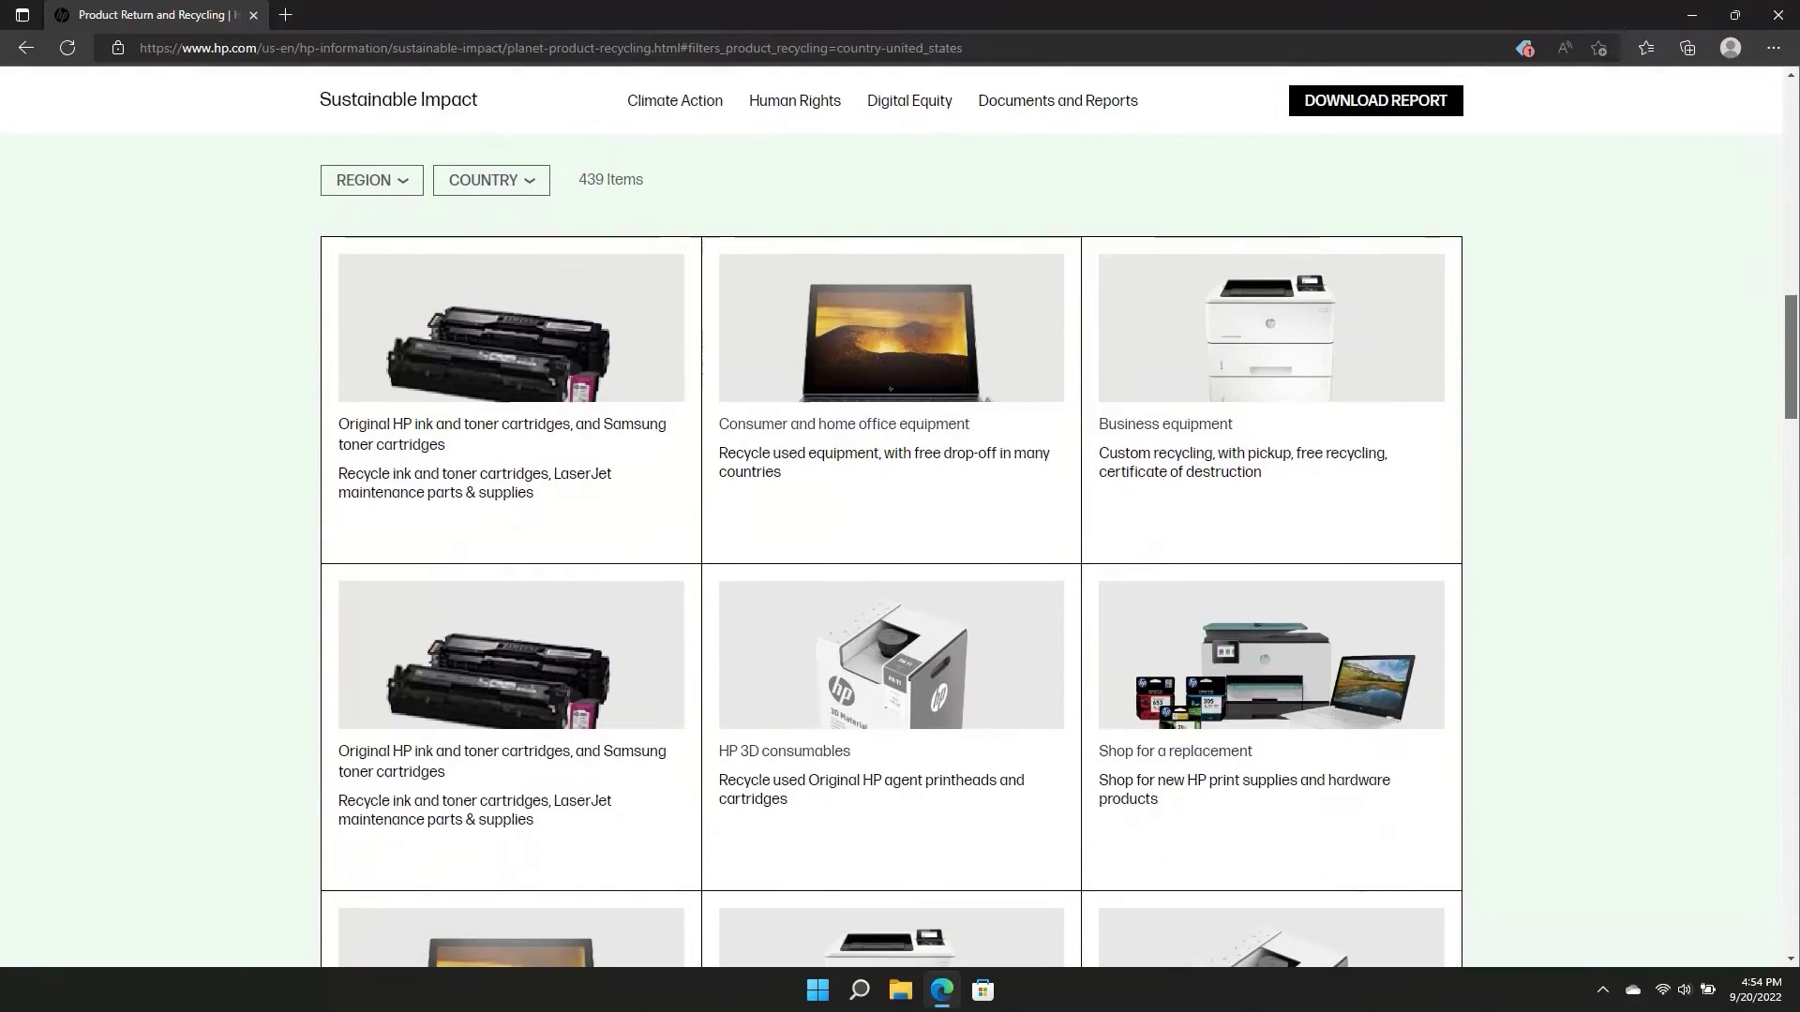
Filter the recycling grid to North America and United States, then open the ink and toner cartridges programme
left_click(394, 193)
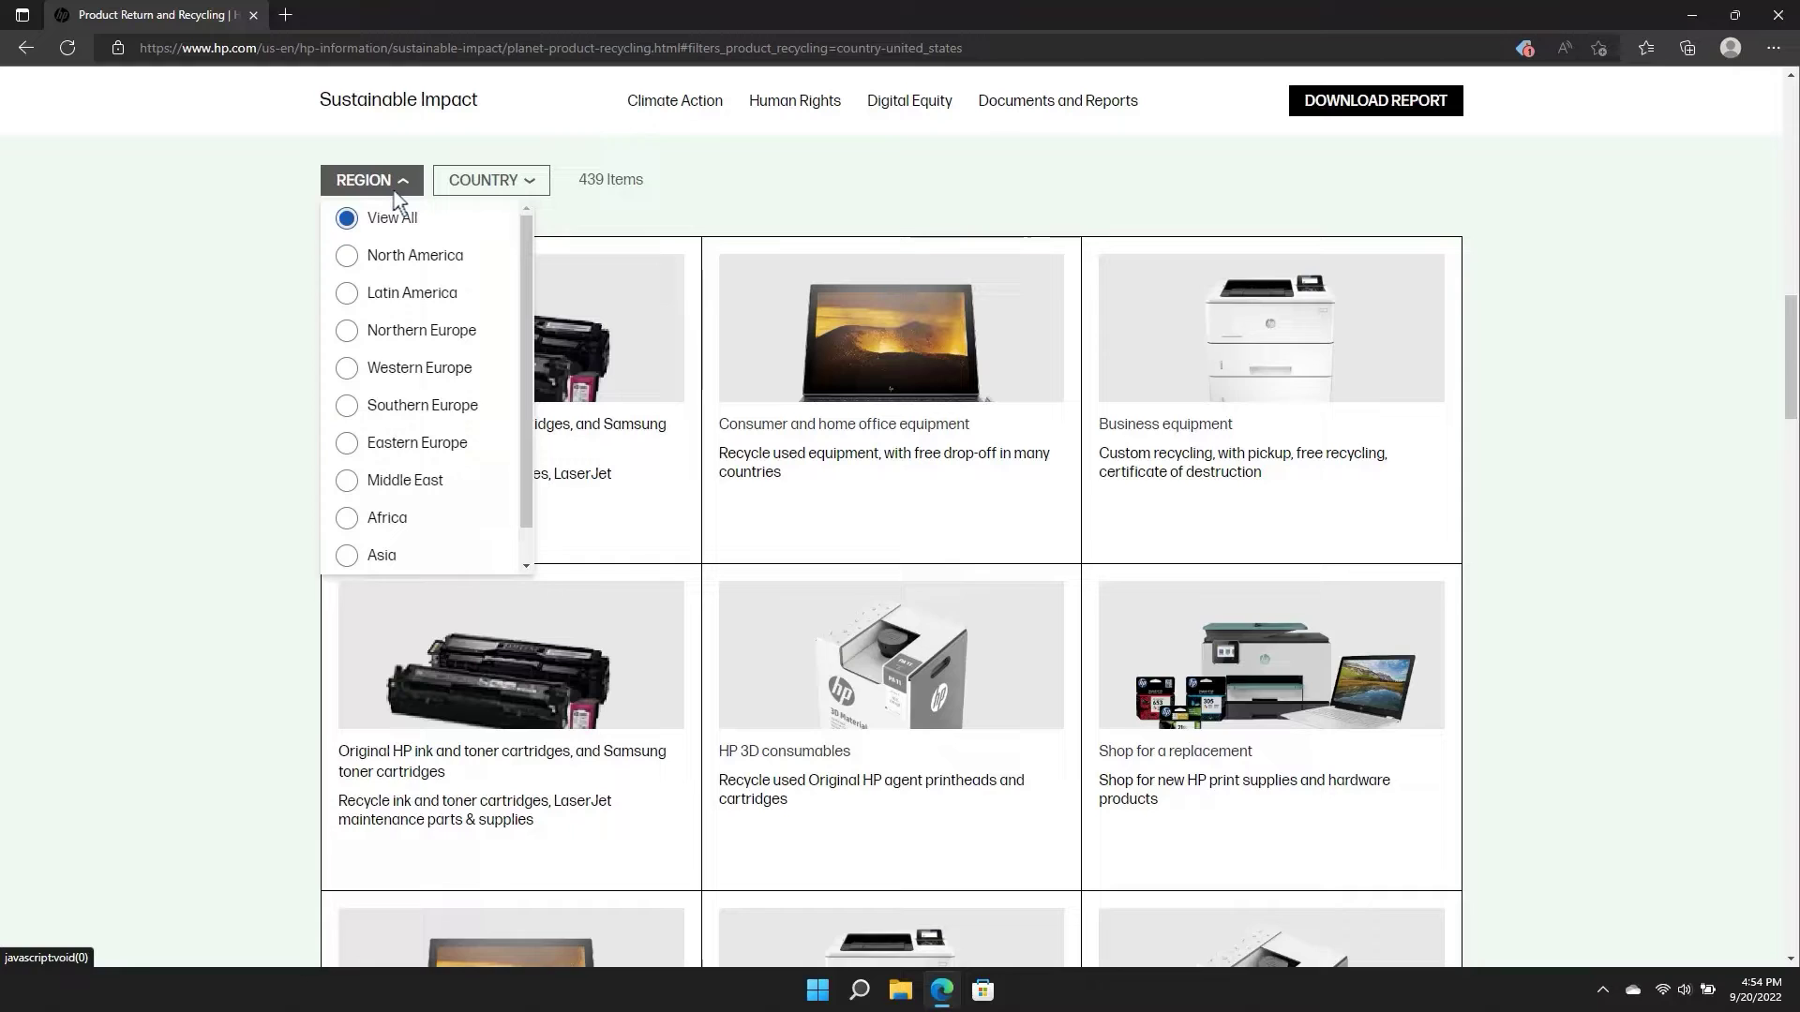
left_click(381, 259)
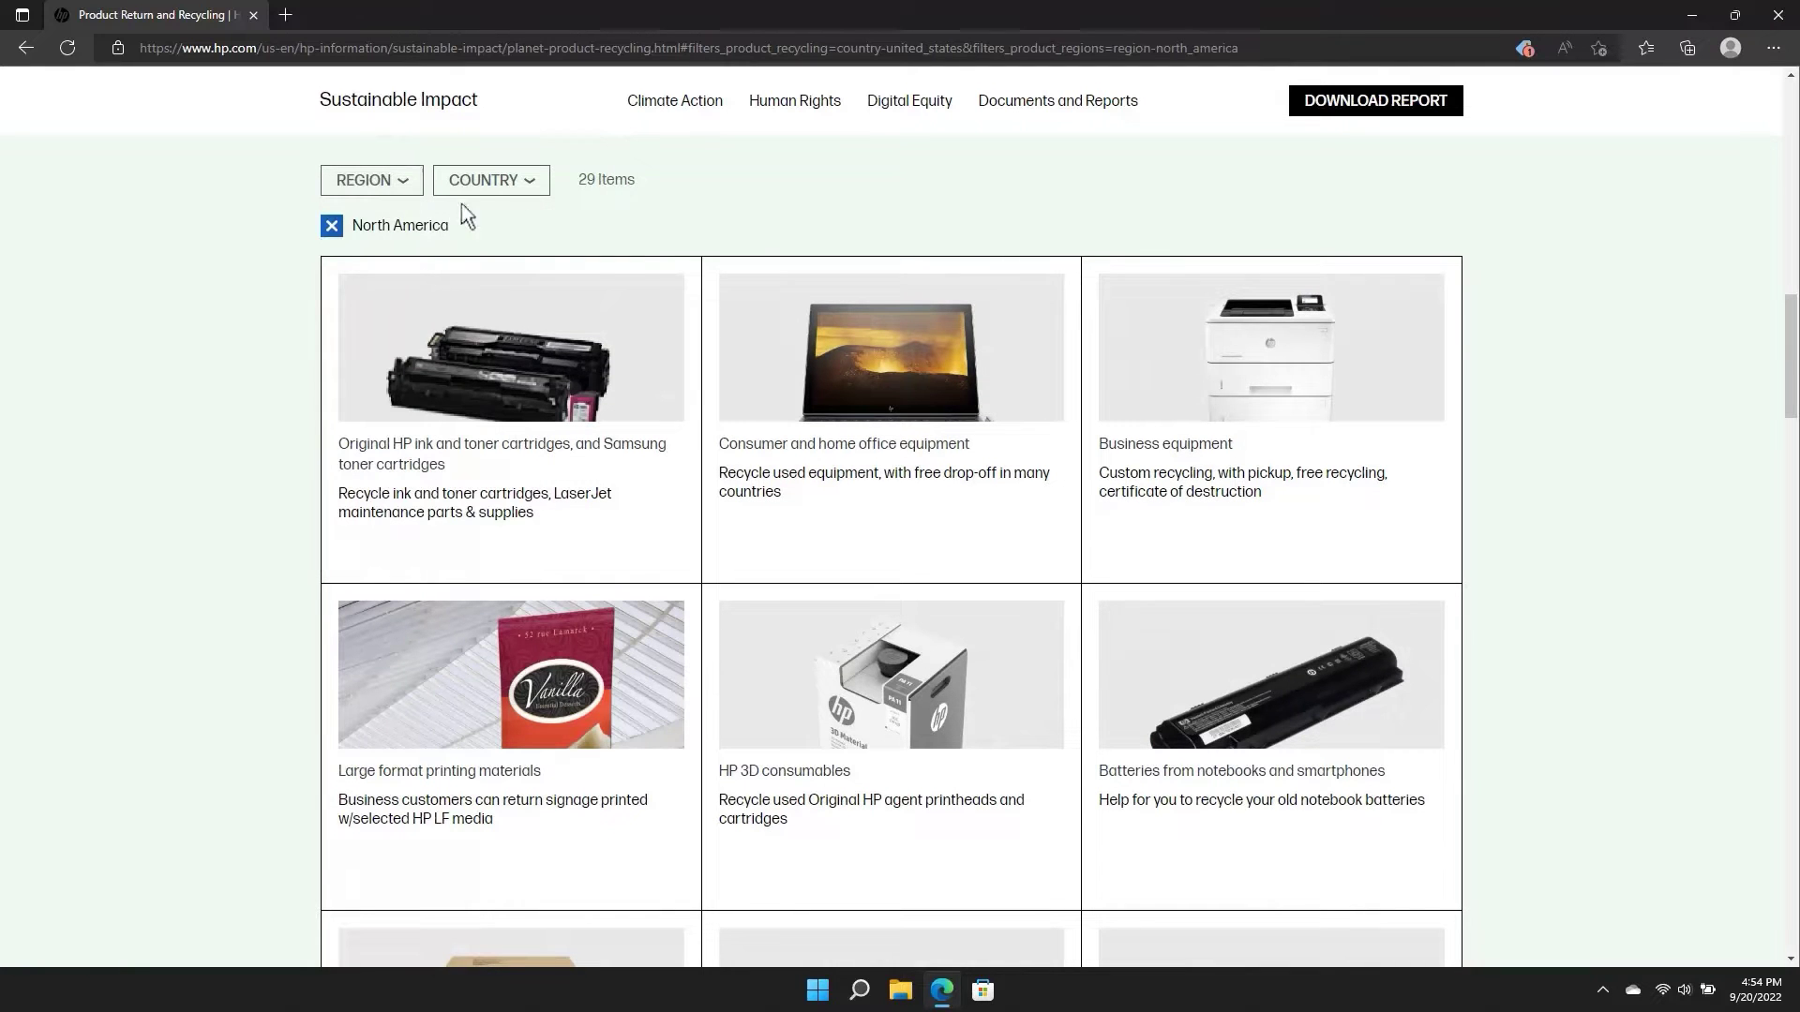
left_click(478, 181)
left_click(499, 361)
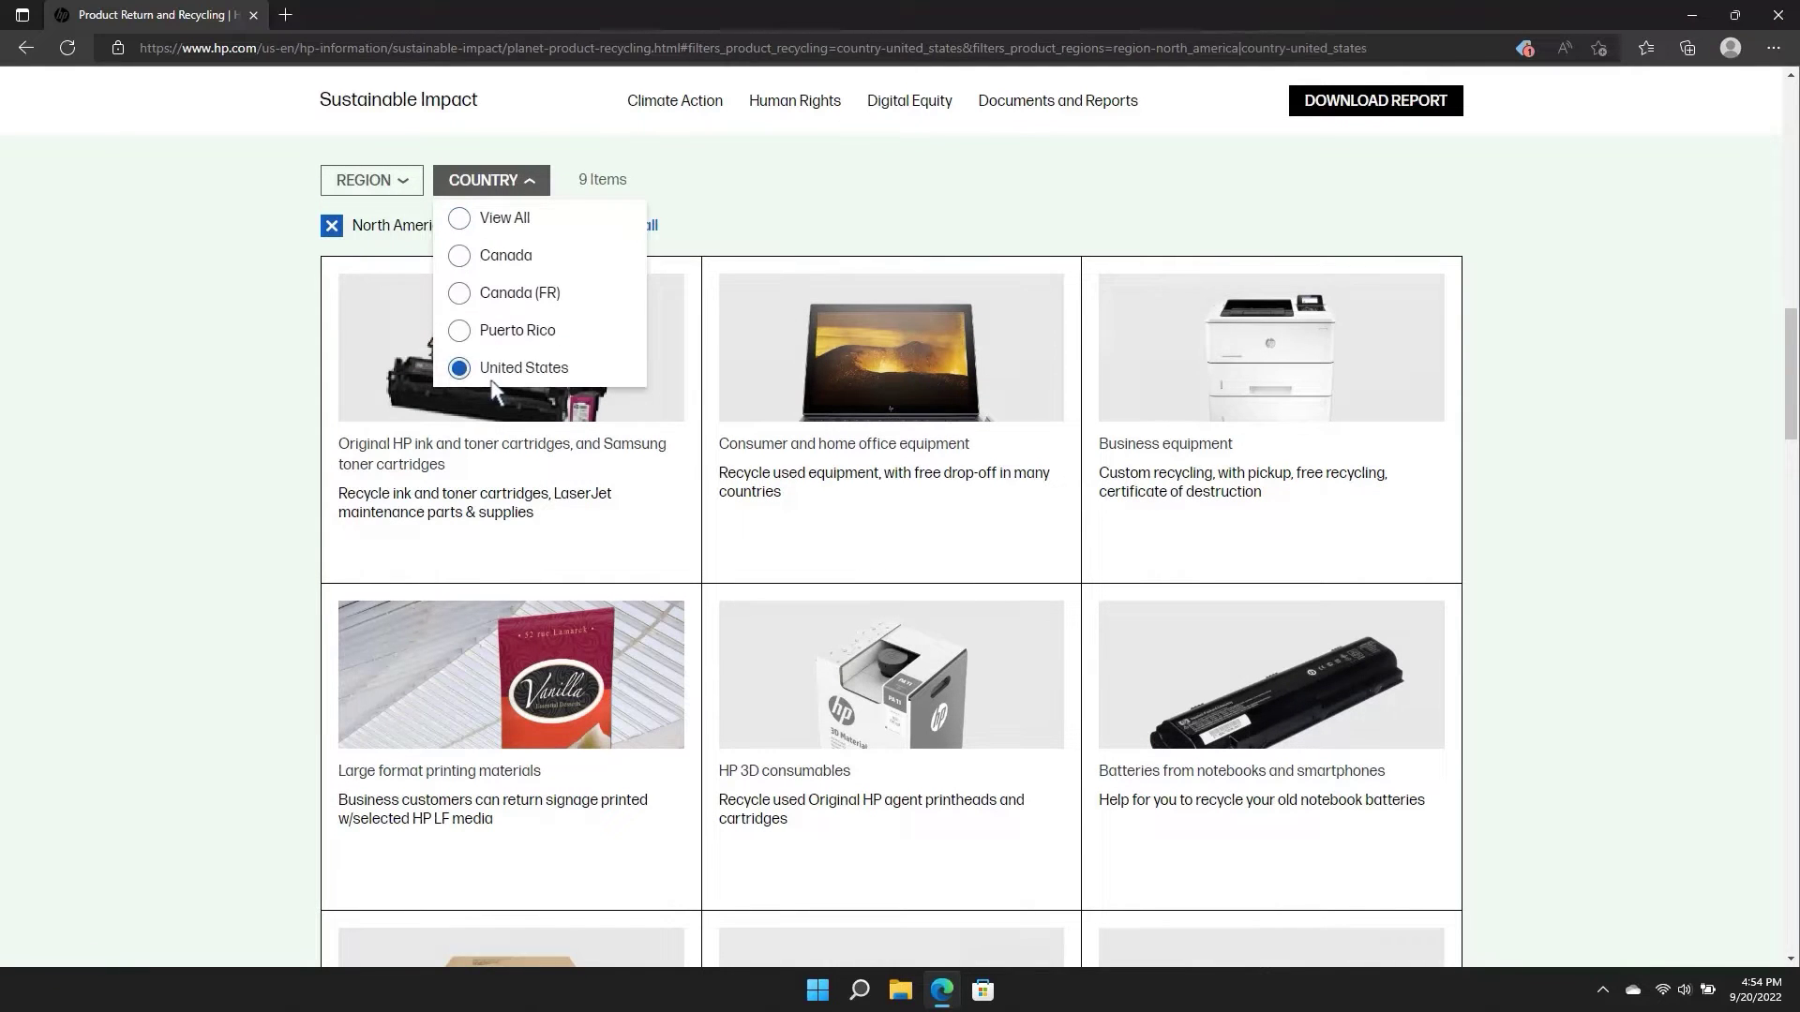
left_click(551, 517)
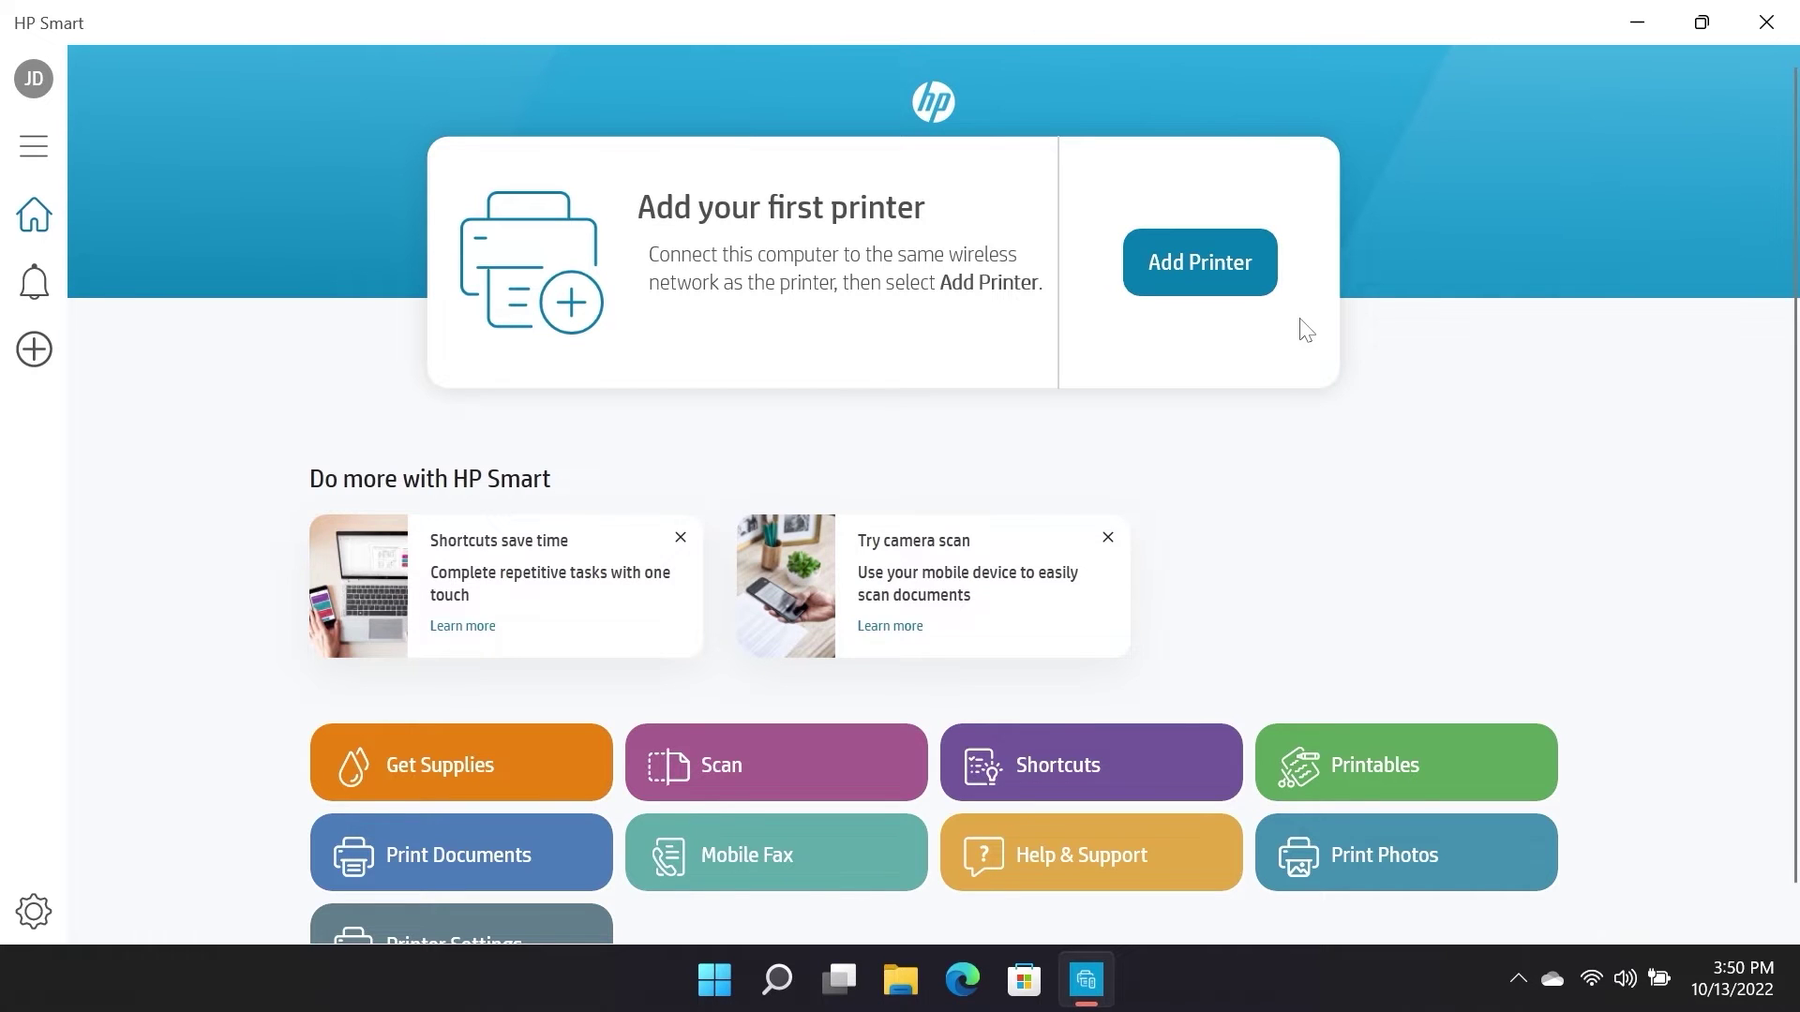
Begin the Add Printer search from the HP Smart home screen
left_click(1255, 292)
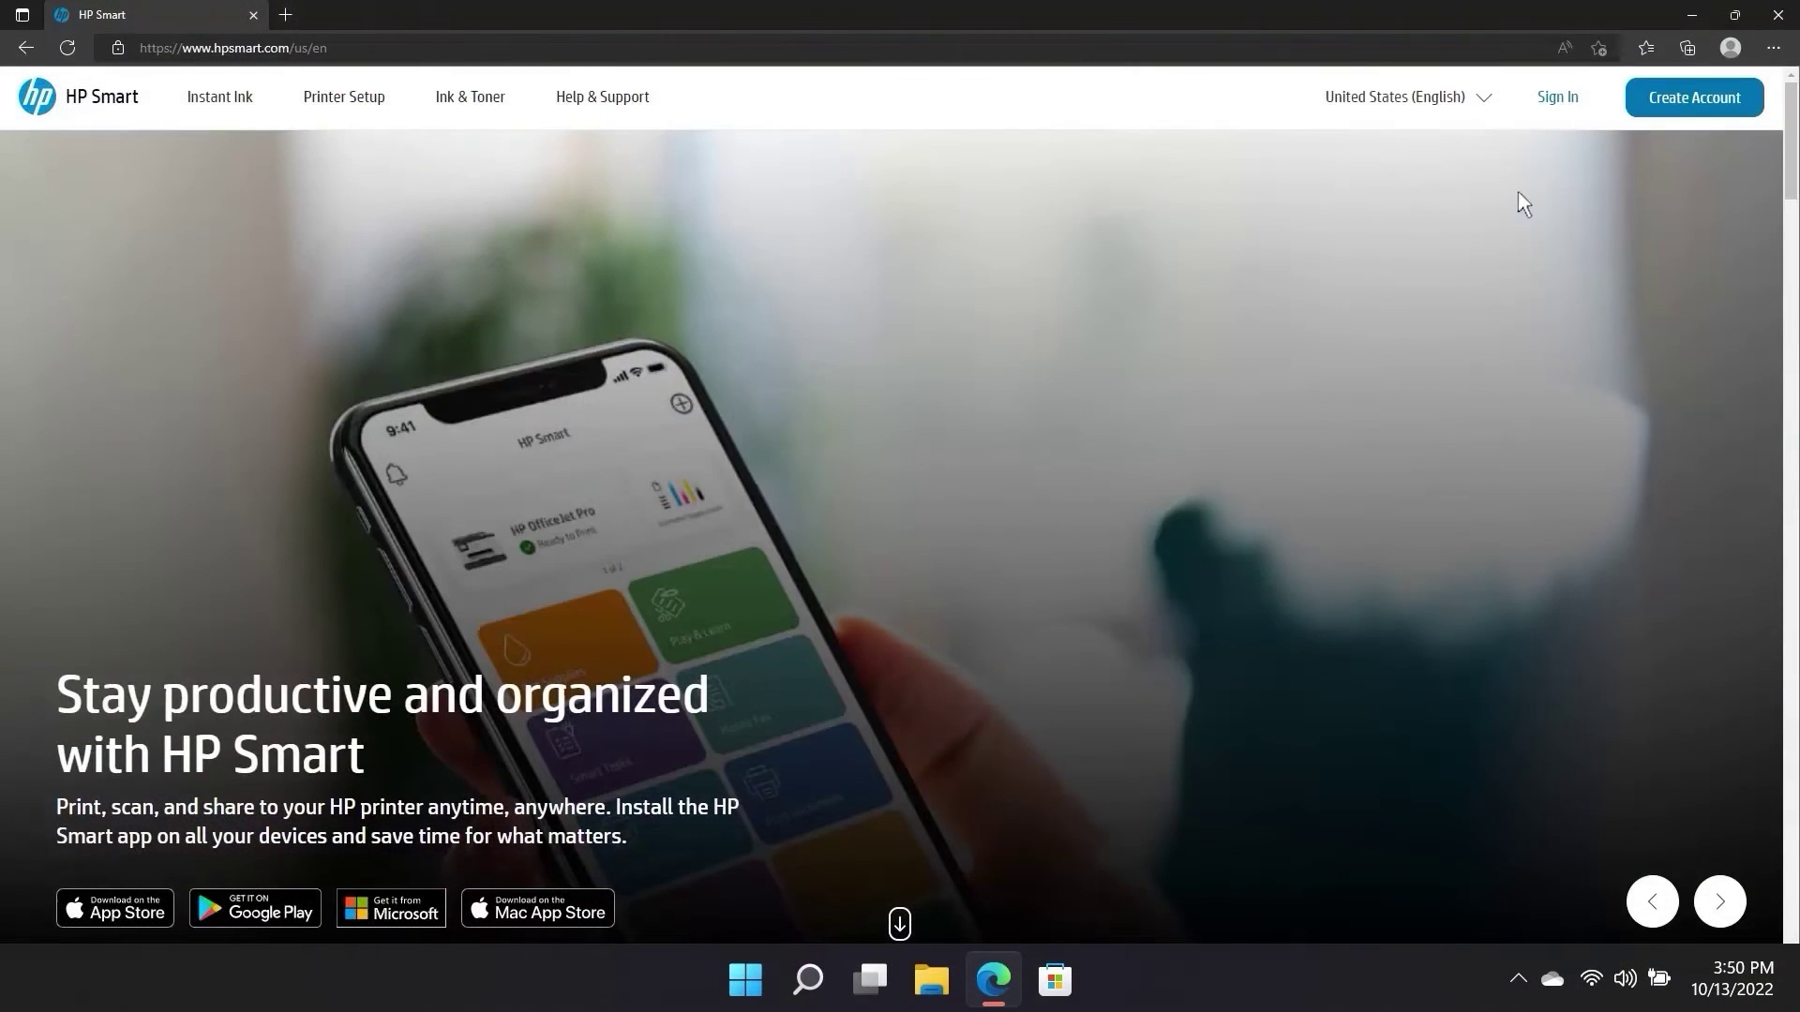
Sign in to the HP account on hpsmart.com with email and password
left_click(1555, 99)
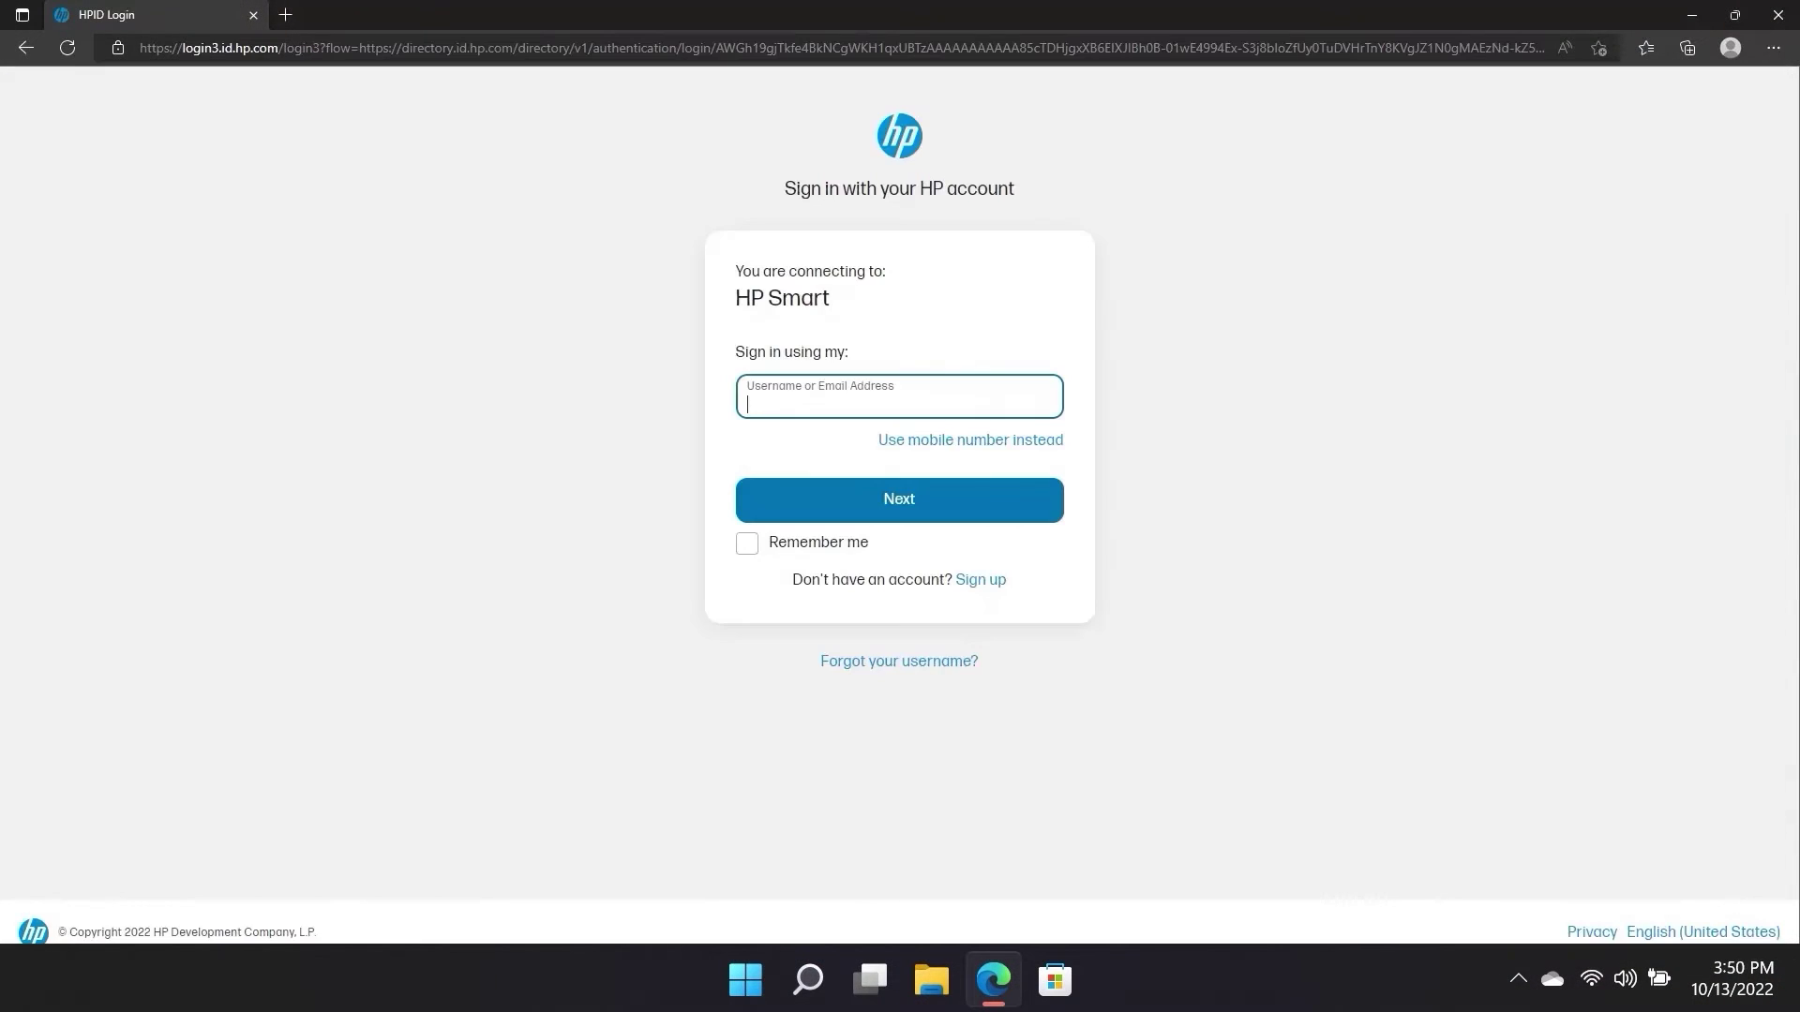
left_click(975, 516)
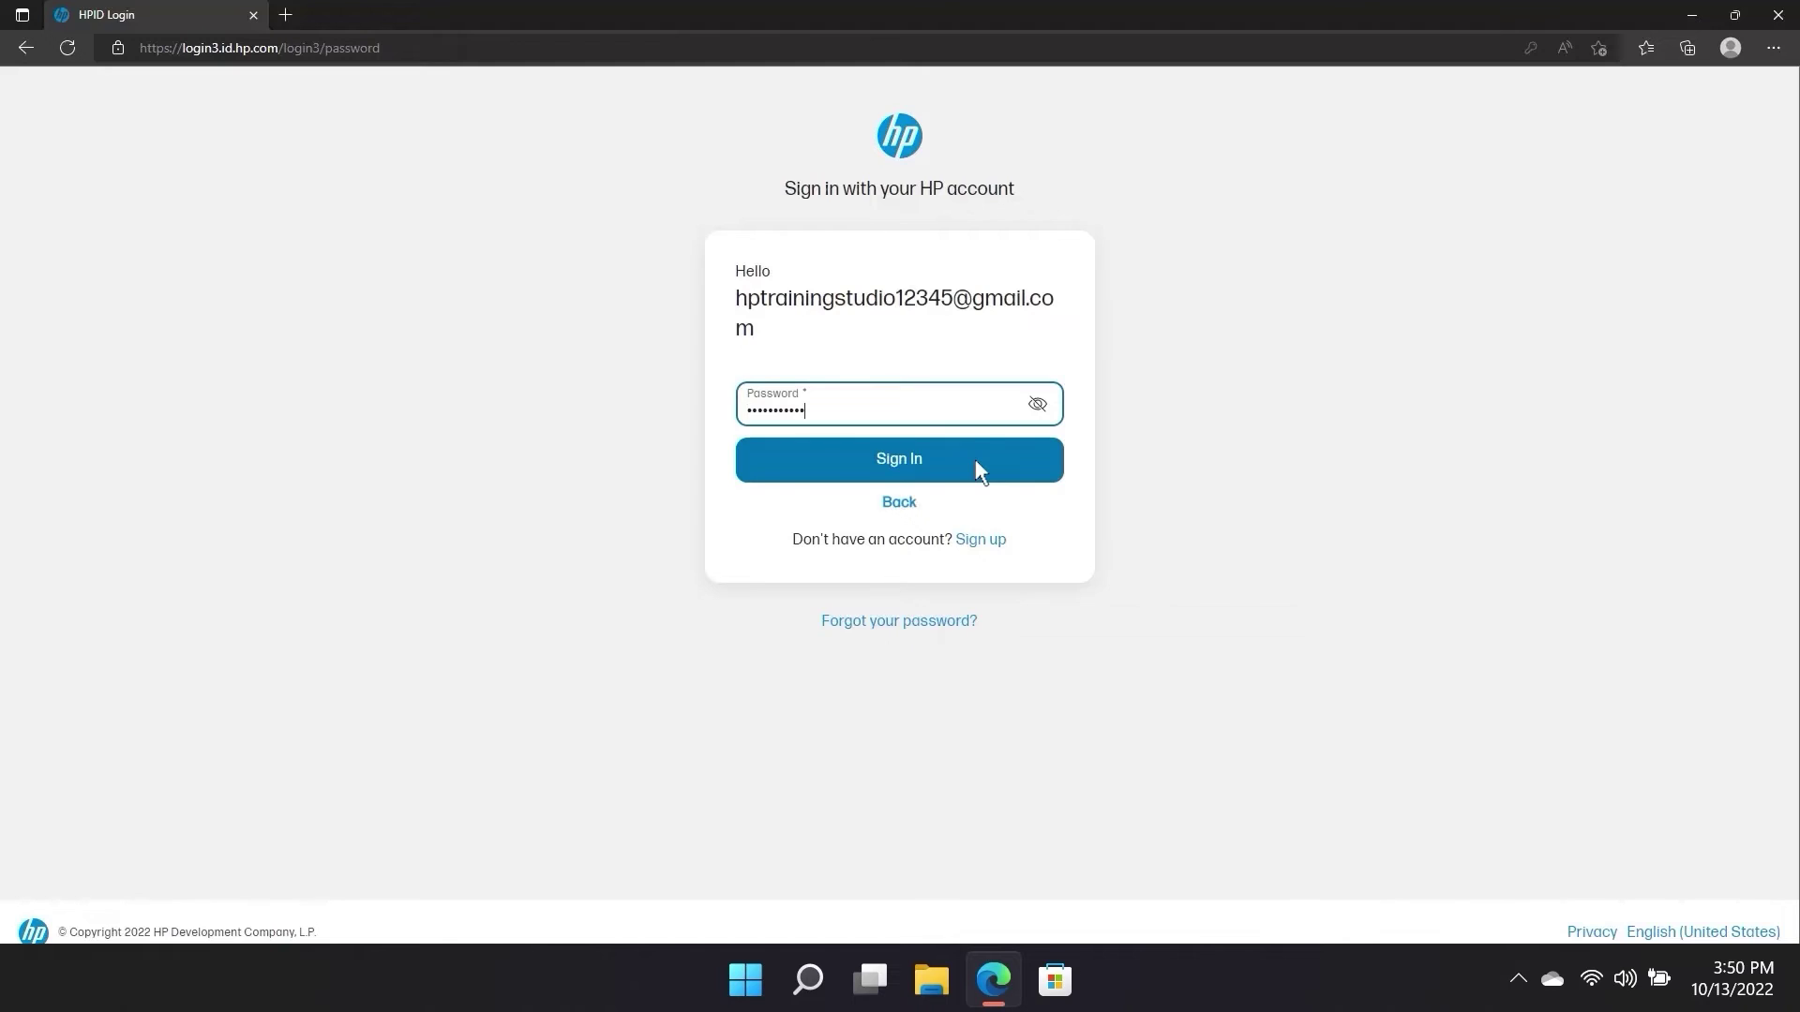
left_click(976, 461)
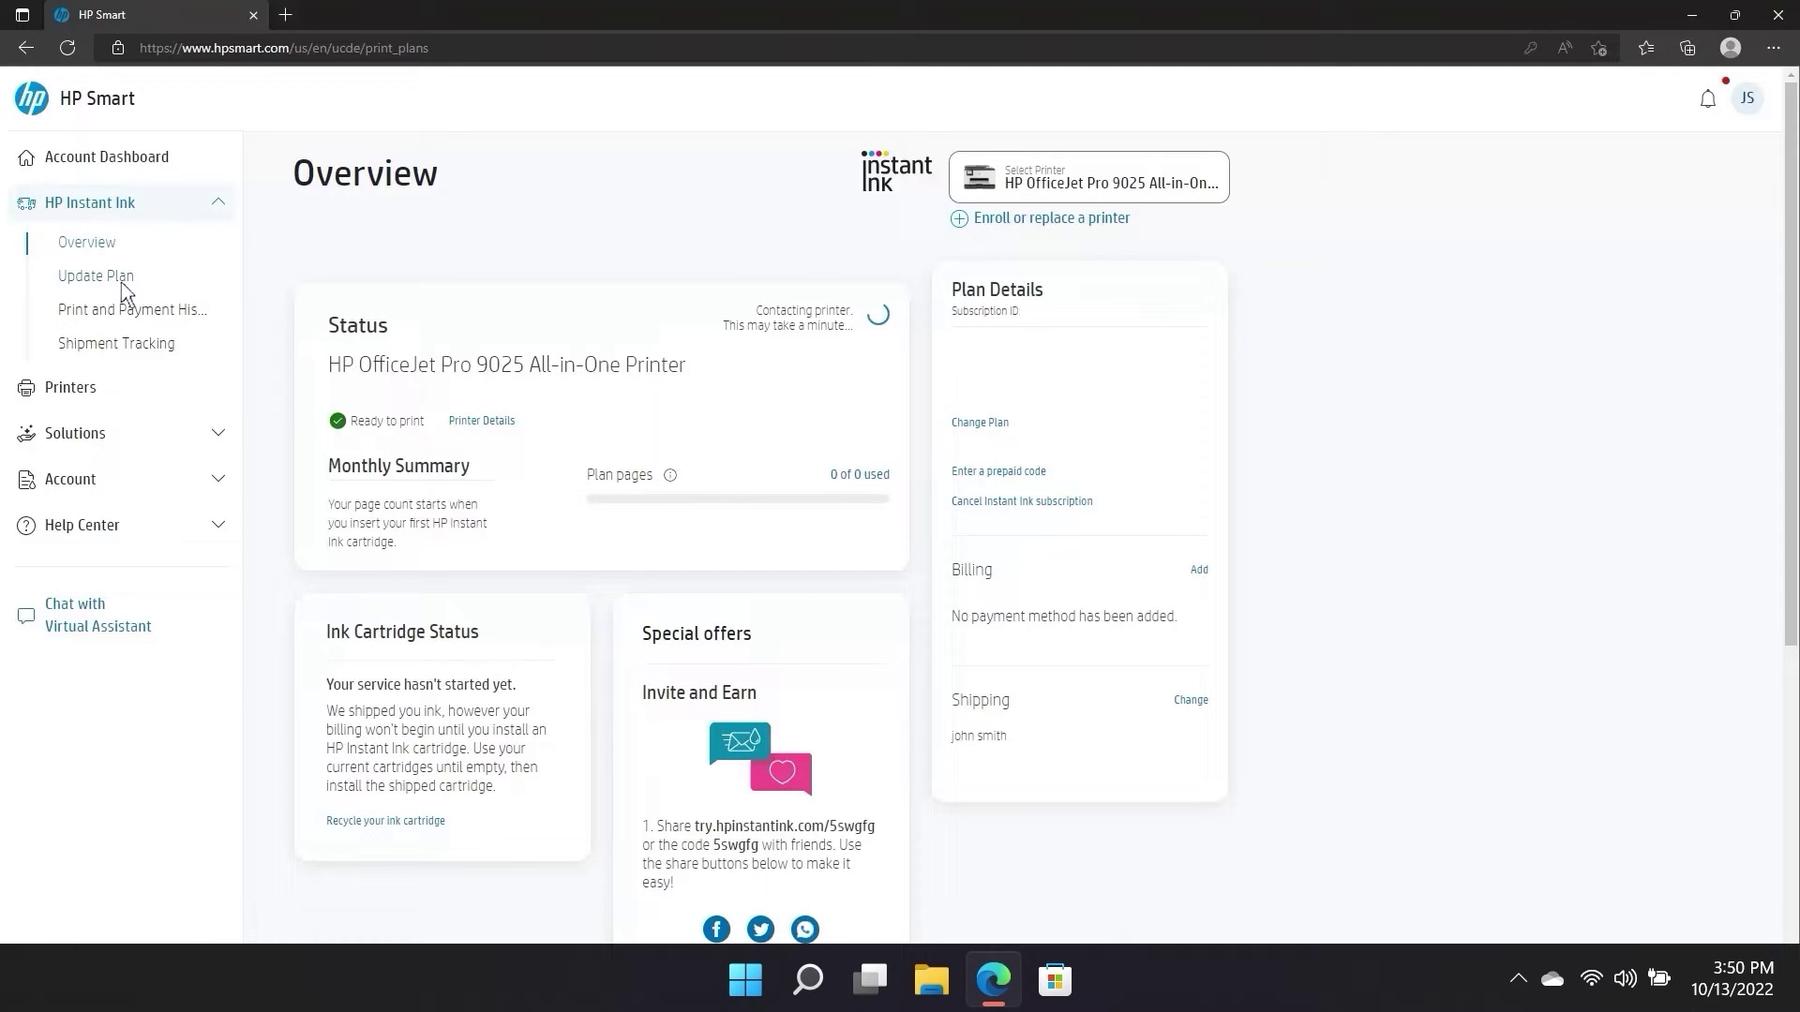
Cancel the Instant Ink subscription as temporary and accept that subscription cartridges will stop working
left_click(122, 288)
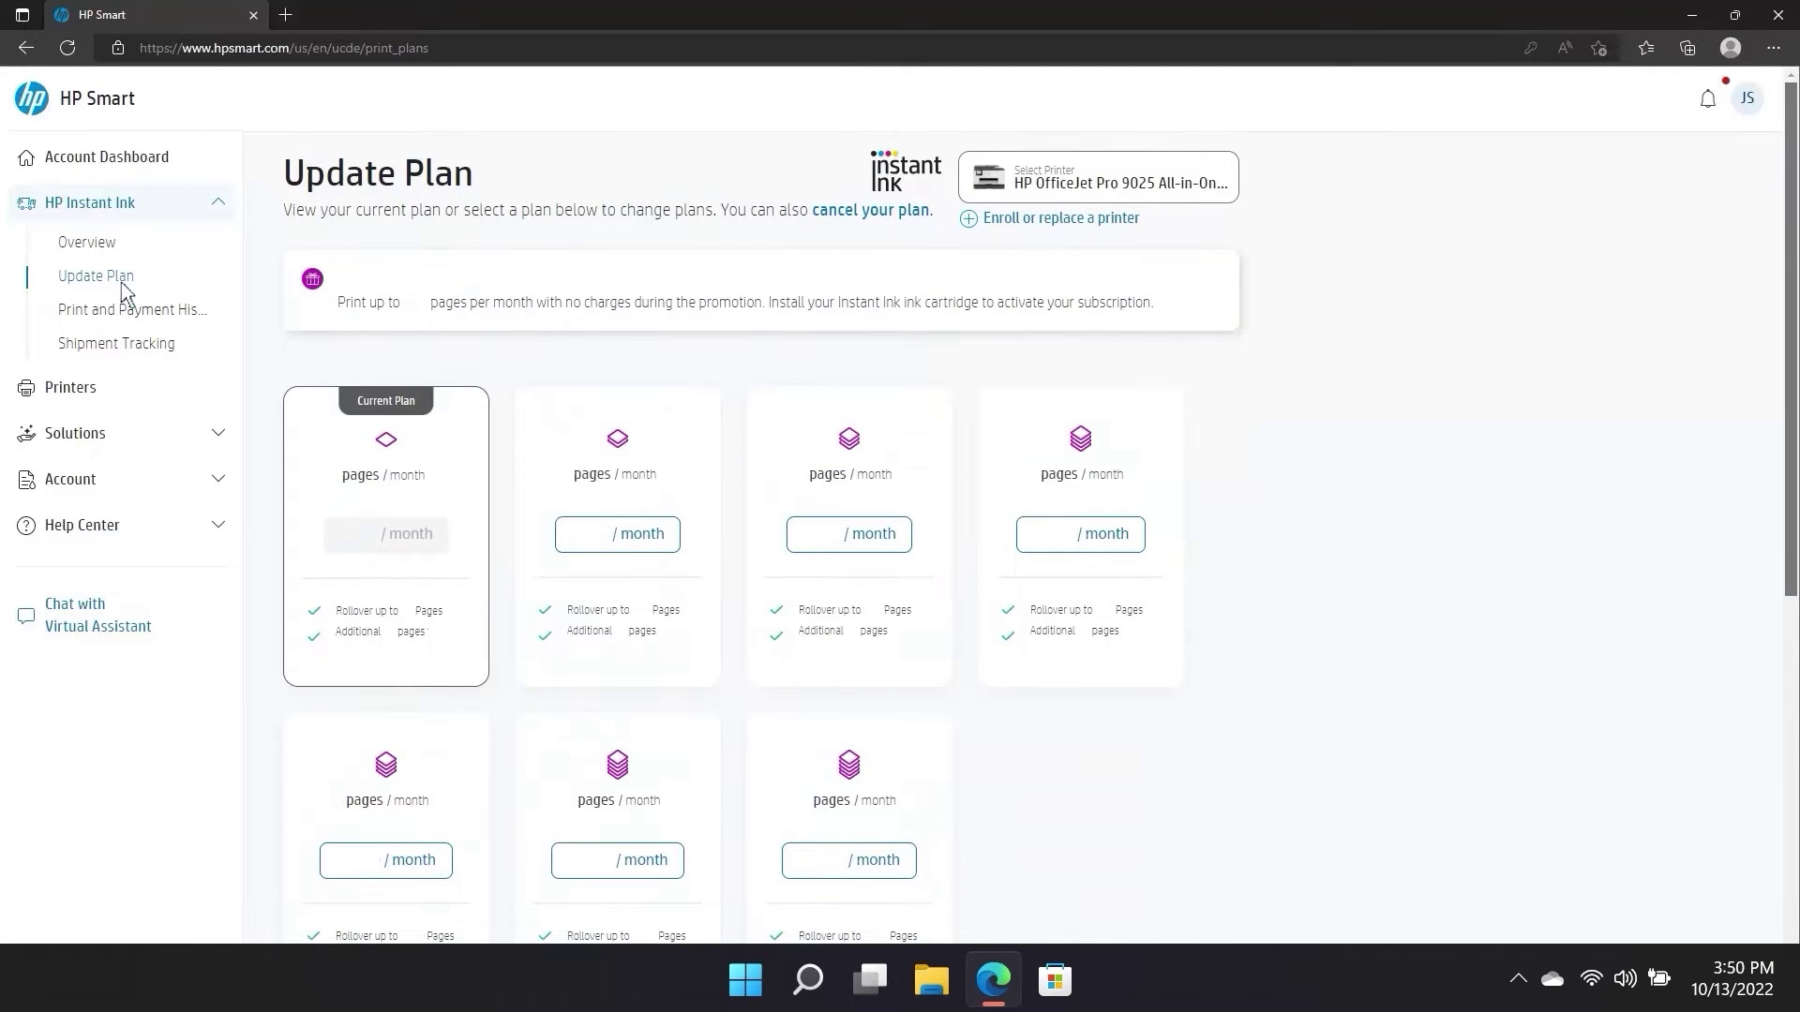
scroll(123, 292, "down", 2)
scroll(122, 293, "down", 2)
scroll(123, 293, "down", 1)
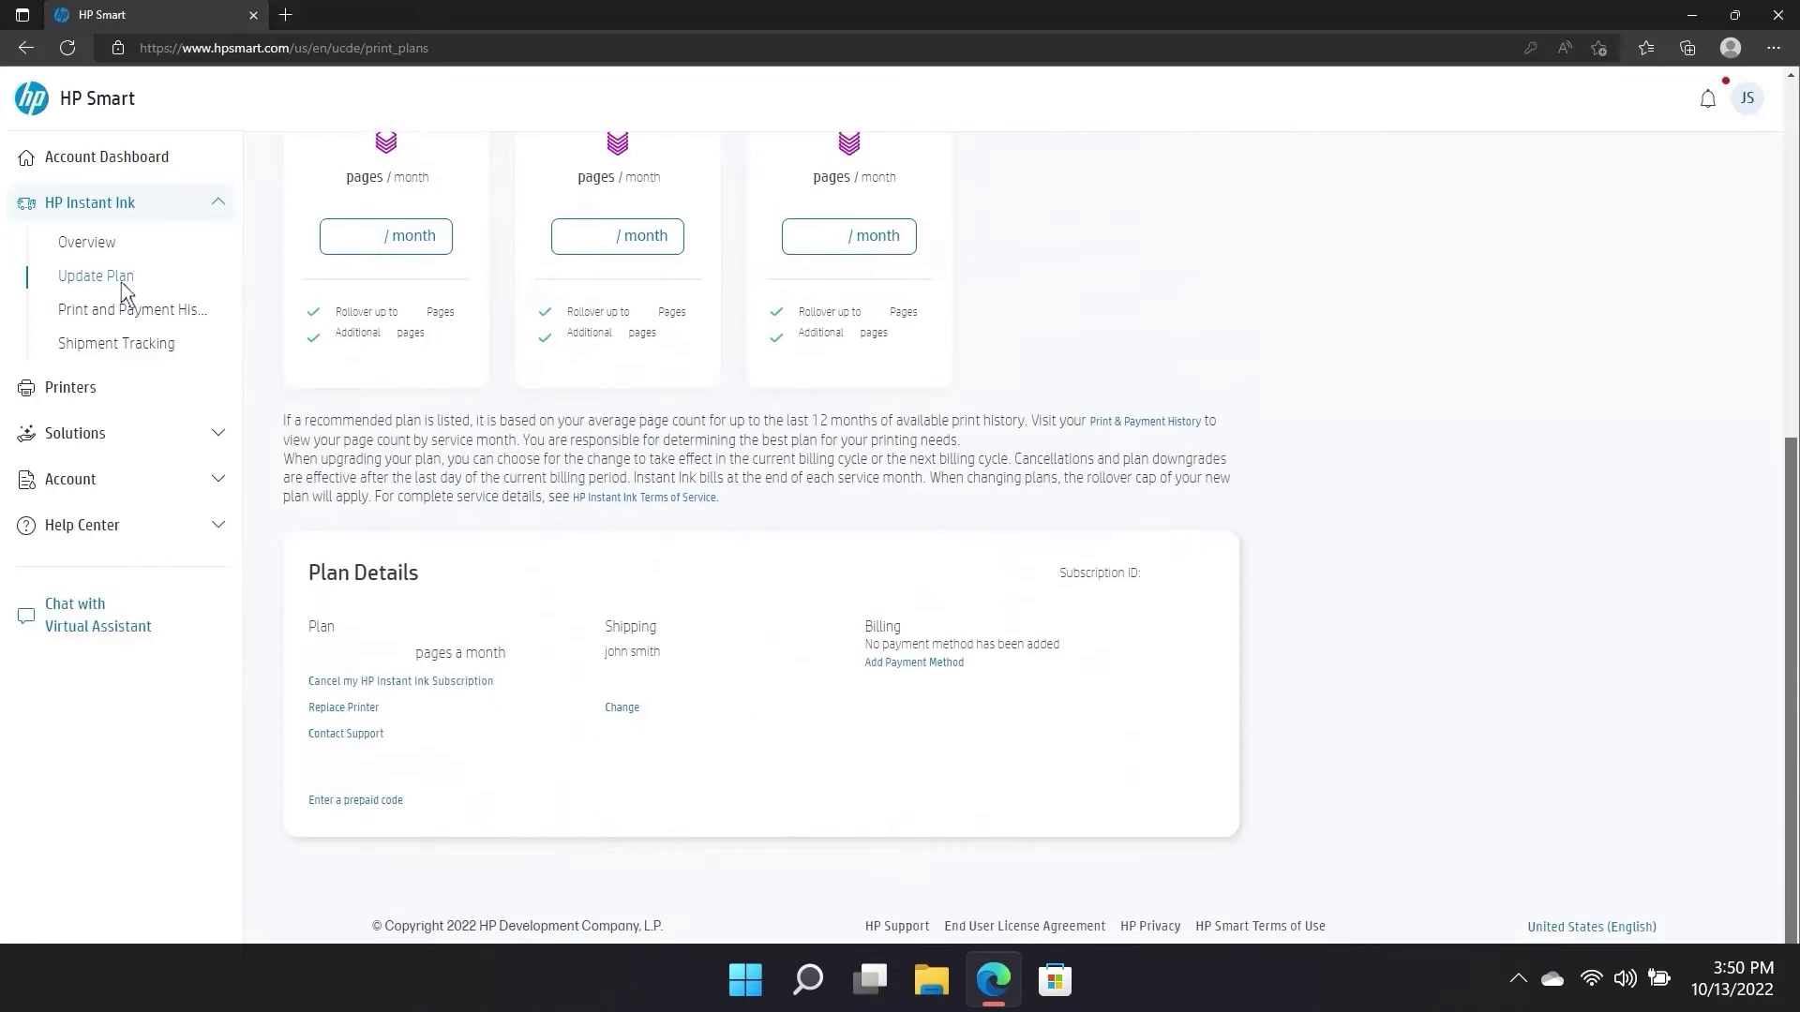
left_click(478, 680)
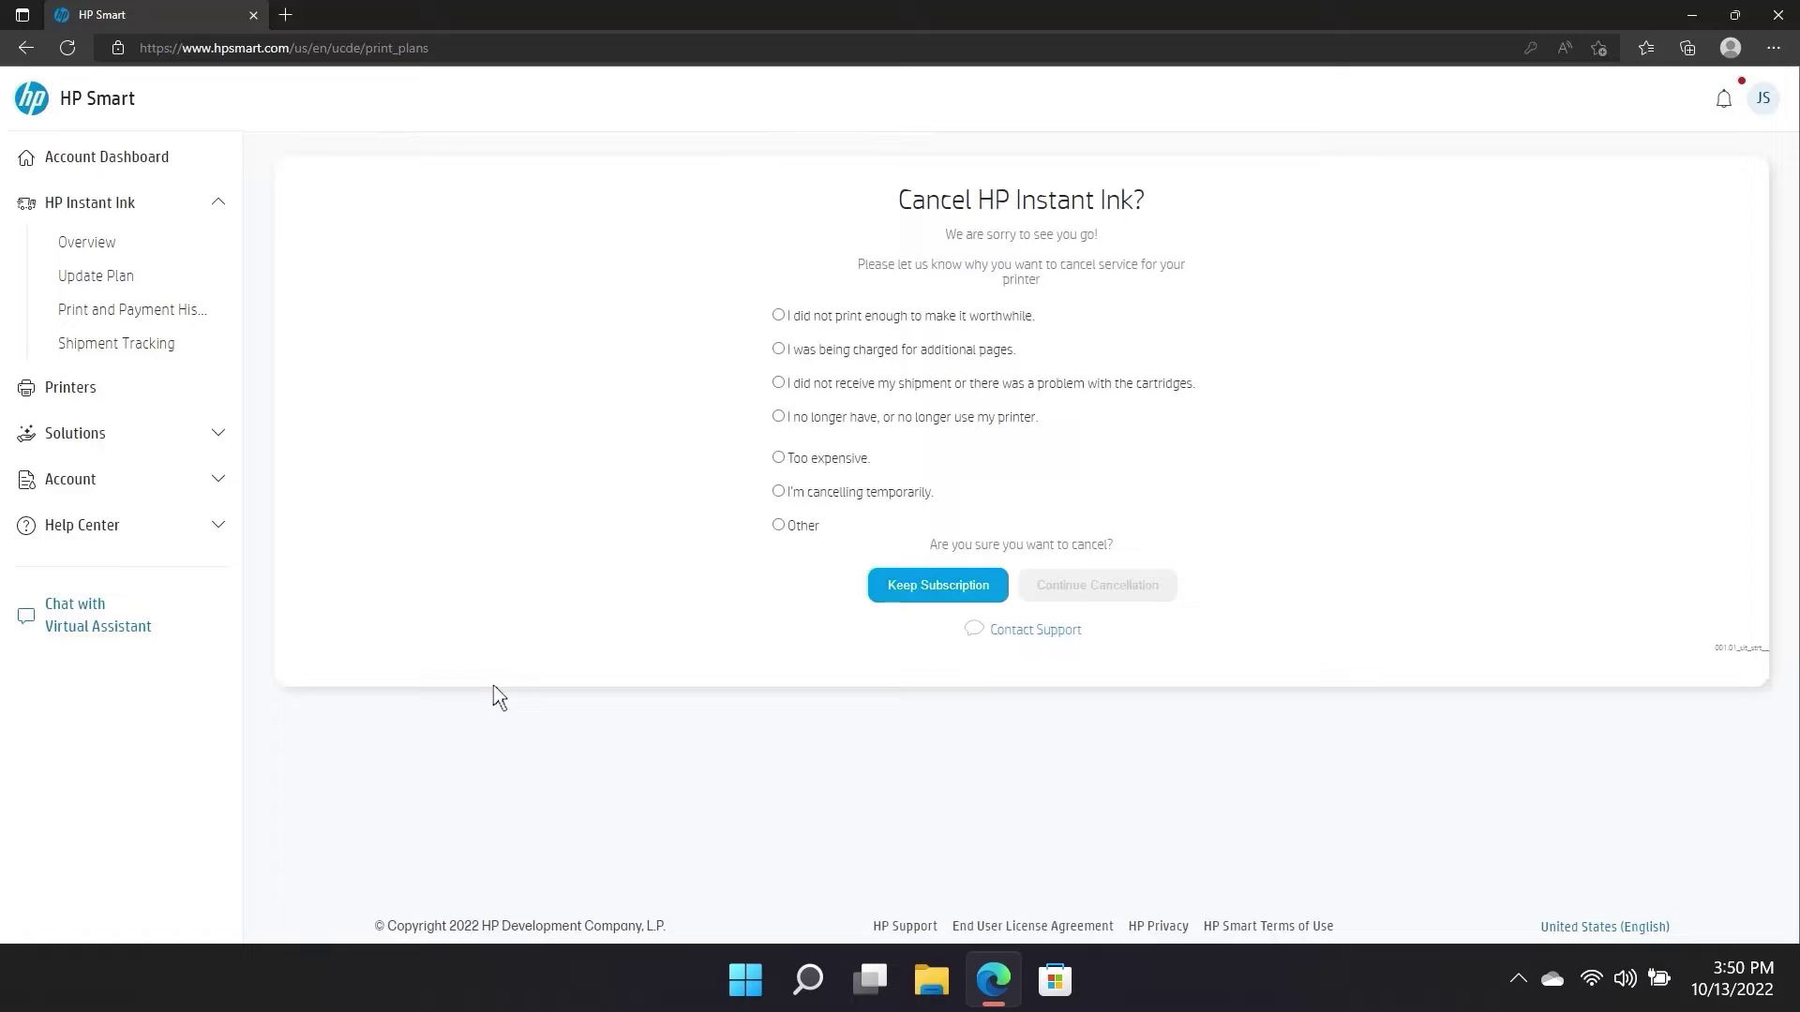
left_click(779, 492)
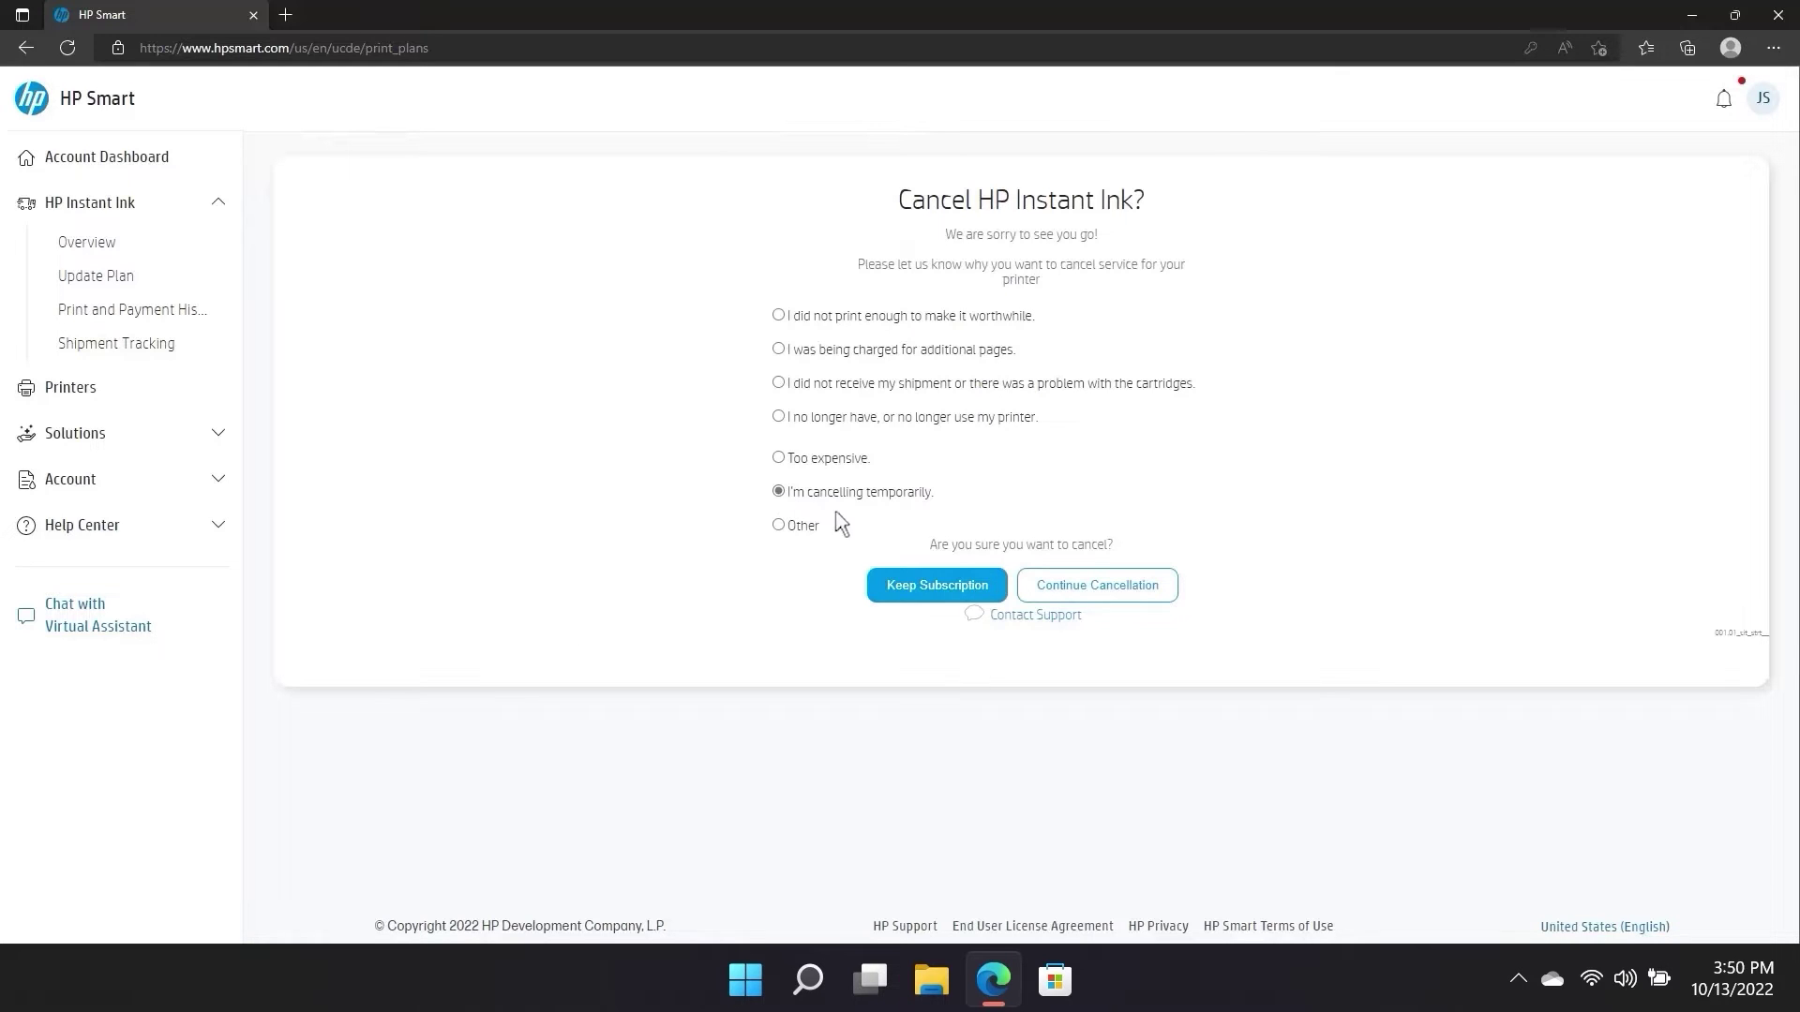
left_click(1085, 597)
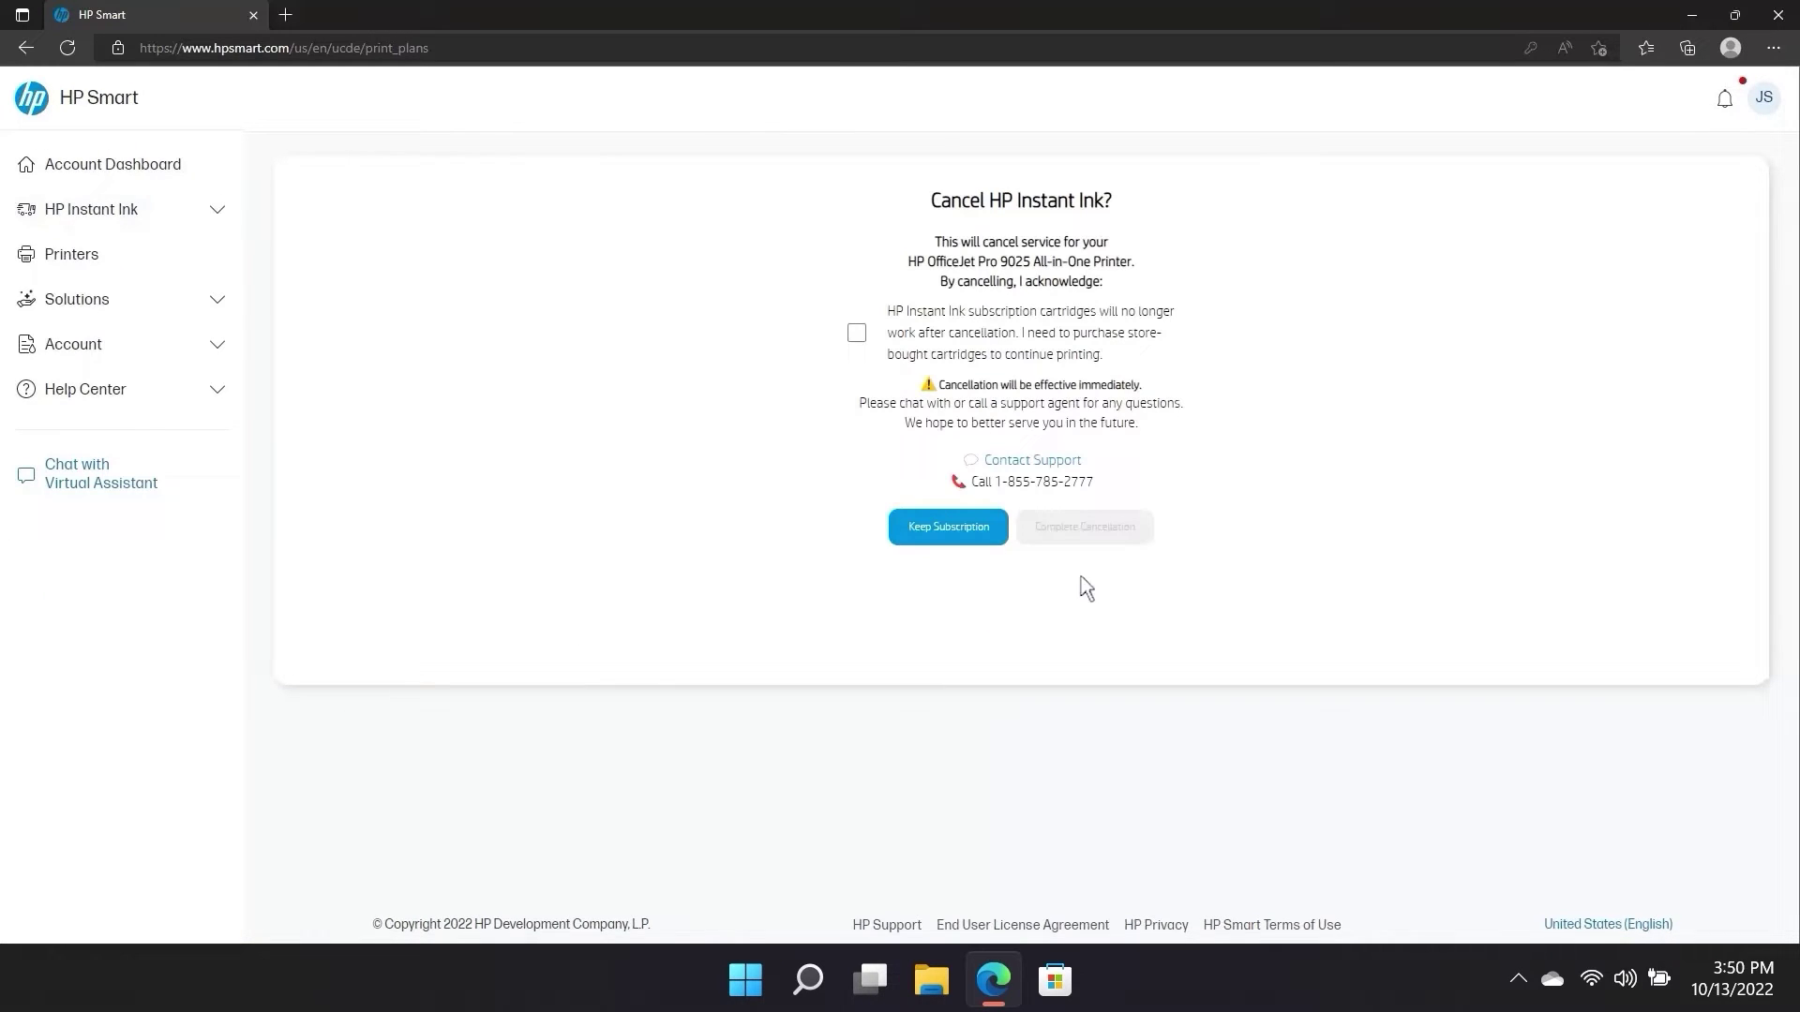
left_click(857, 339)
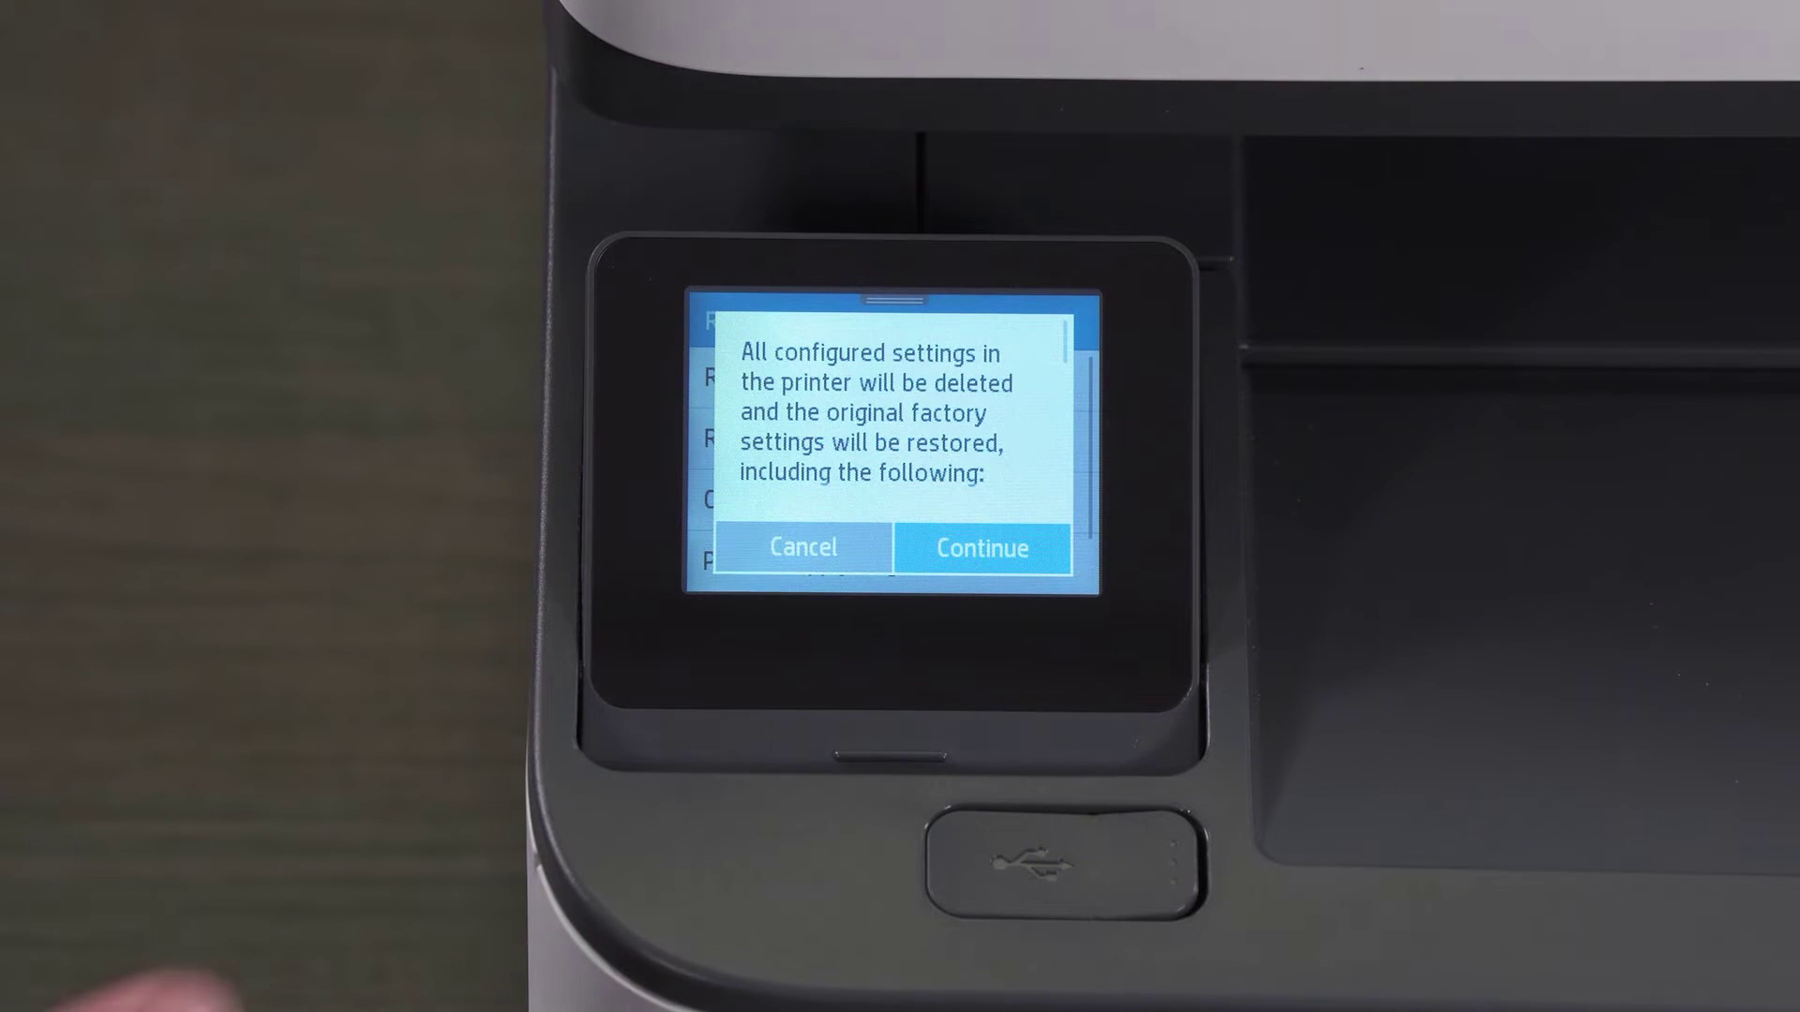
Confirm deleting settings and restoring factory defaults on the printer touchscreen
left_click(1005, 548)
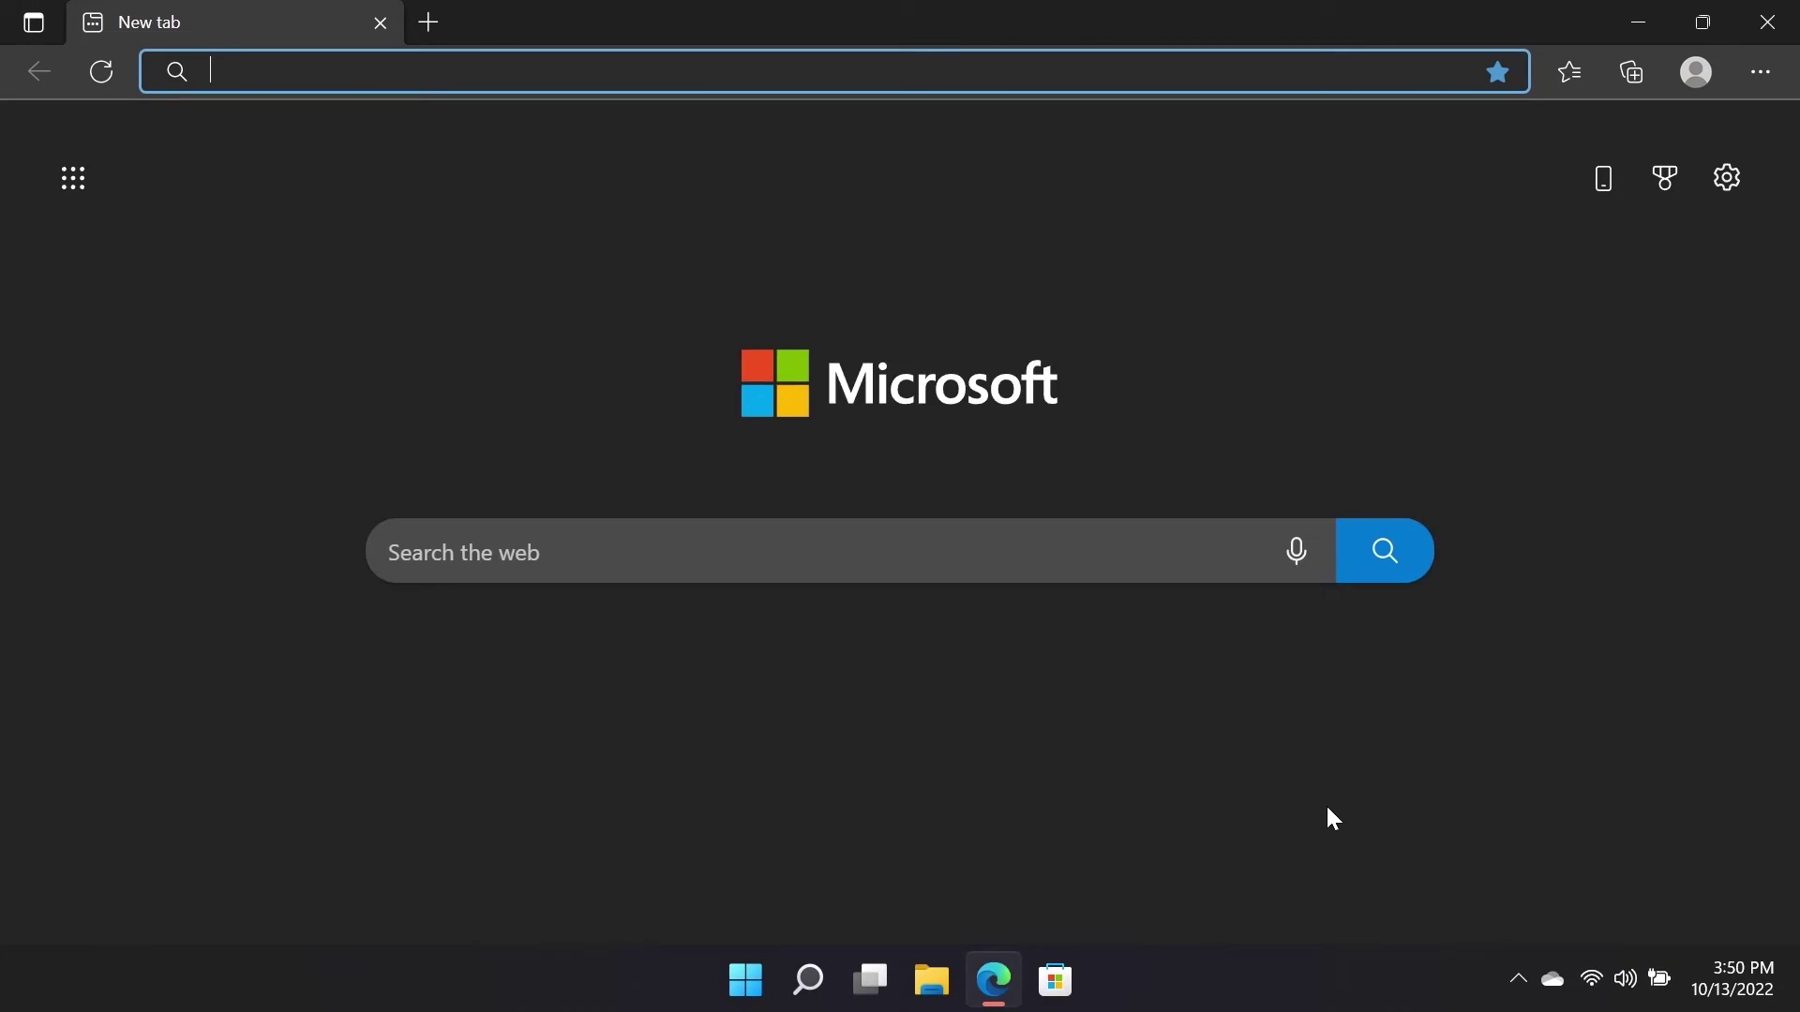
type("192.168.0")
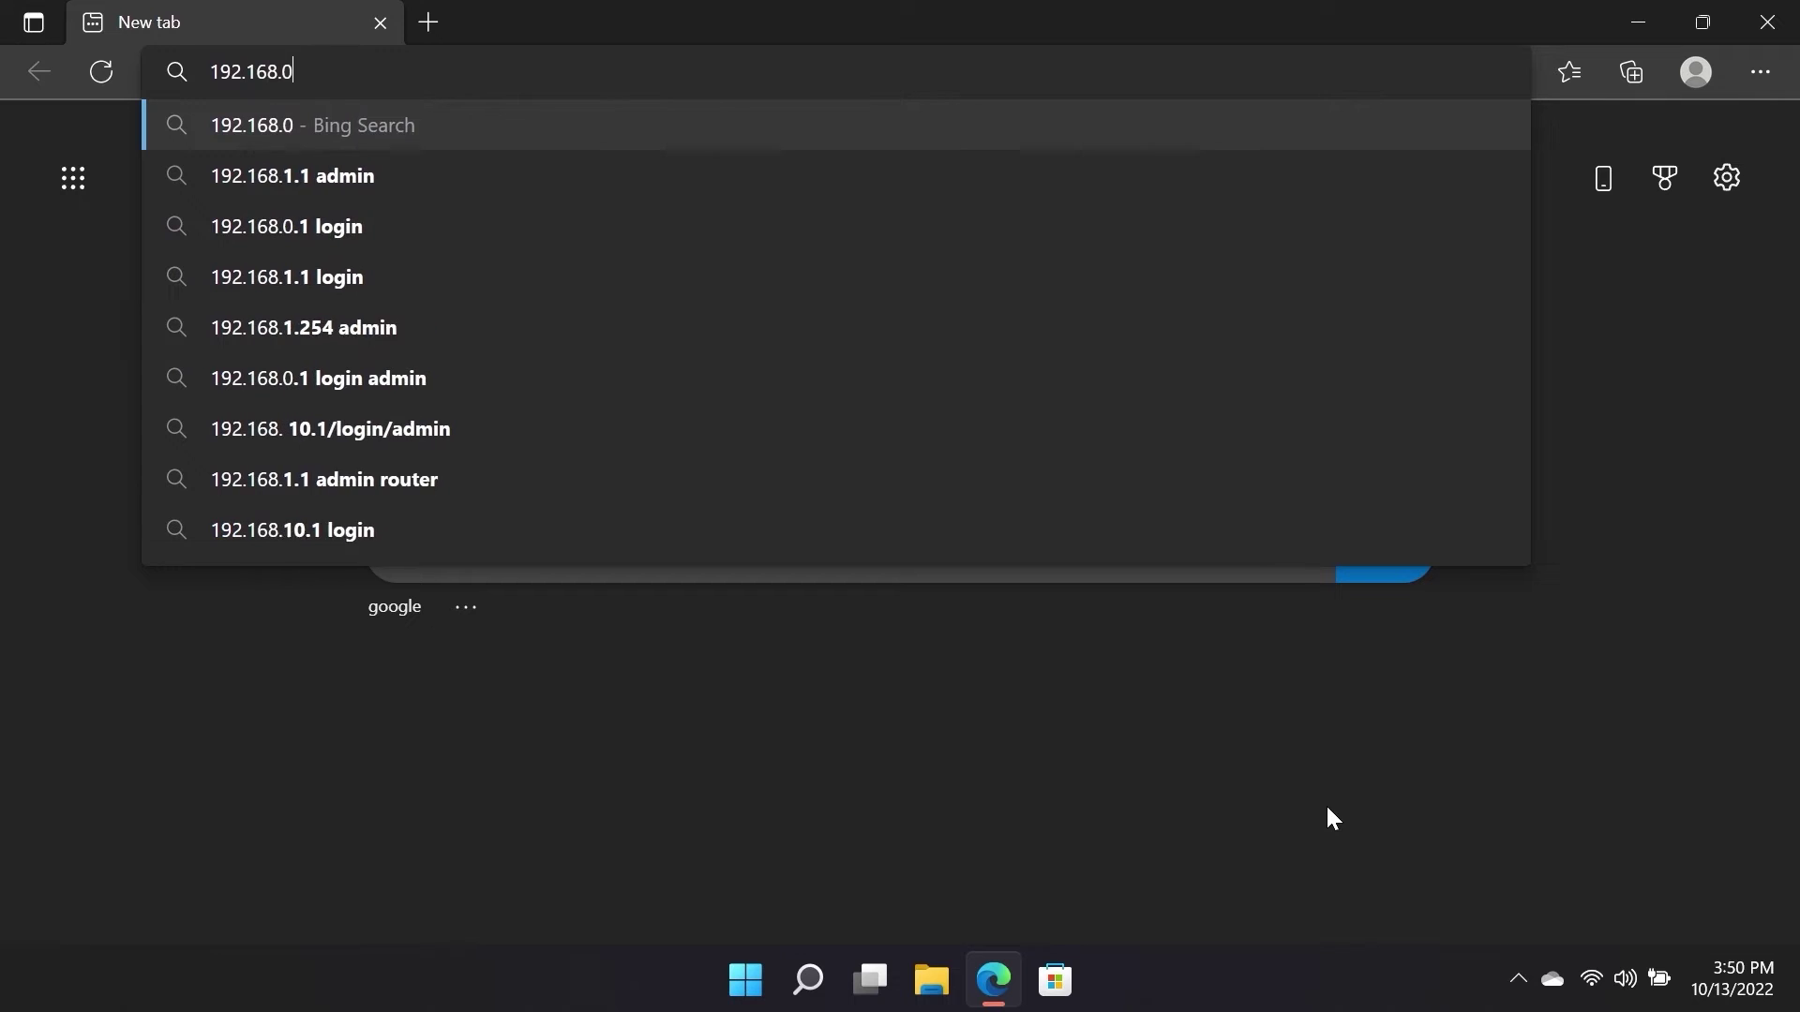
type(".17")
Load 192.168.0.17 and continue past the unsafe certificate warning via Advanced
key("Return")
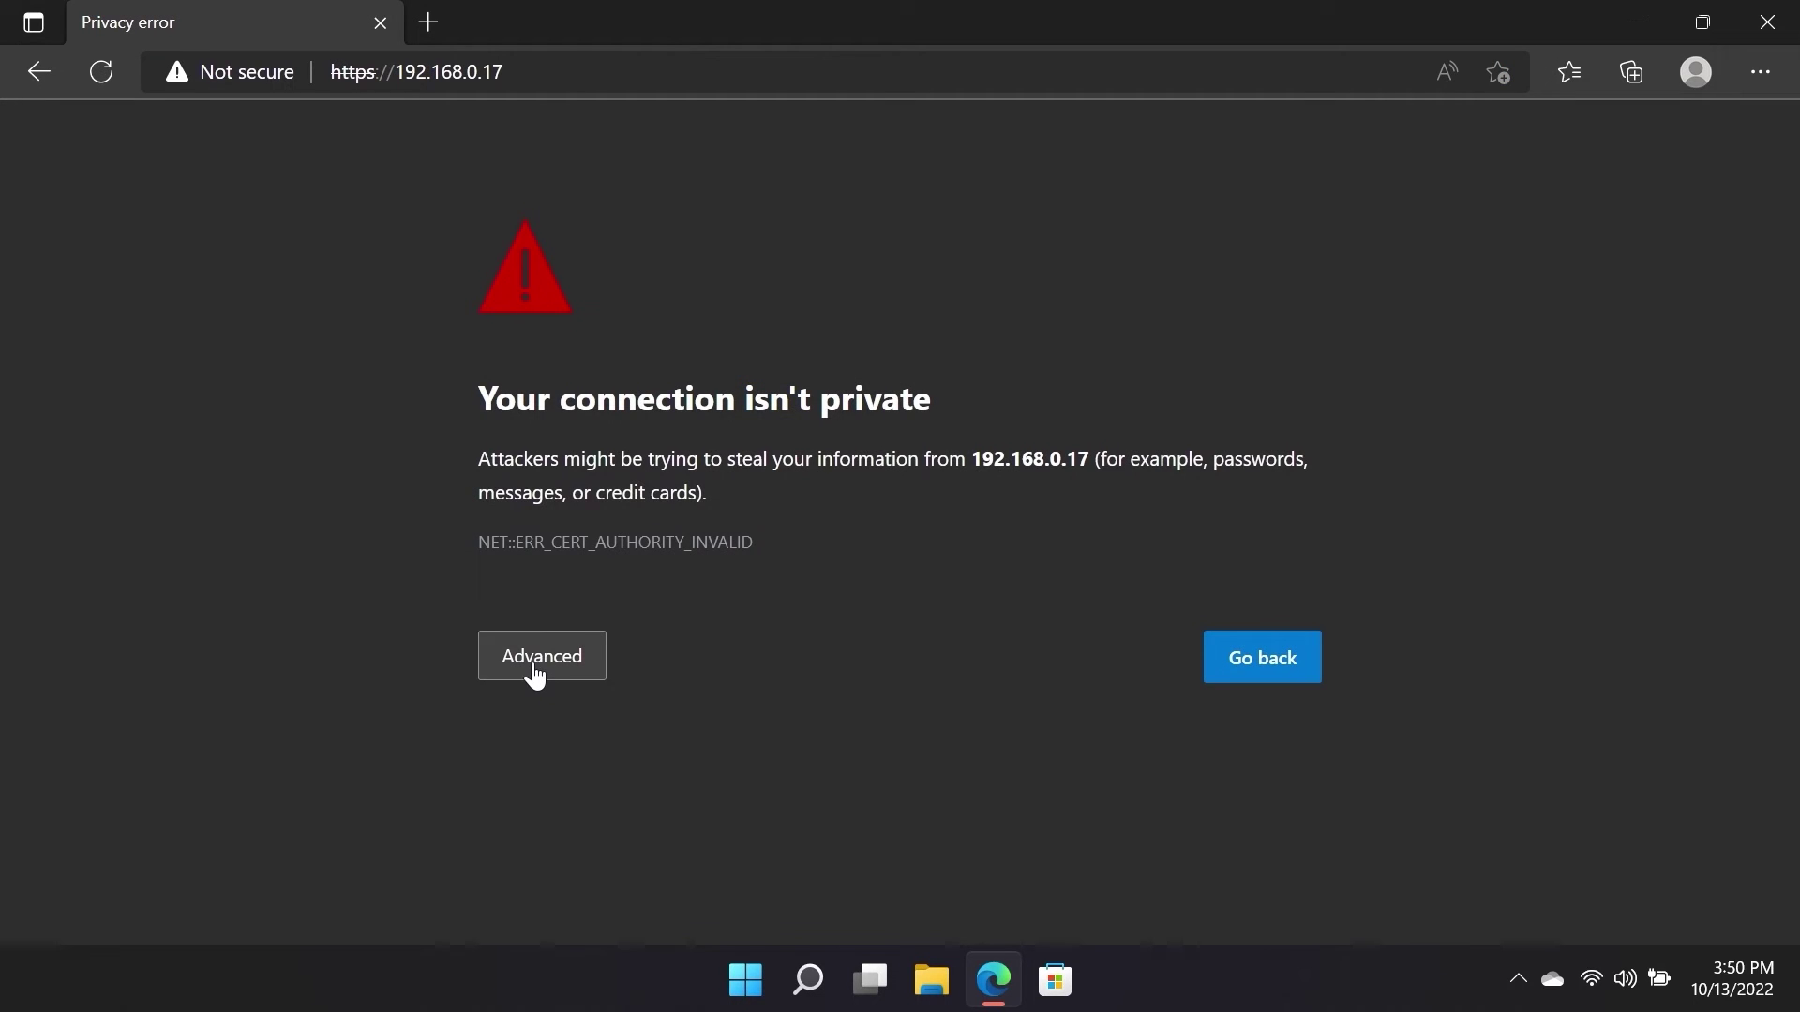
left_click(534, 673)
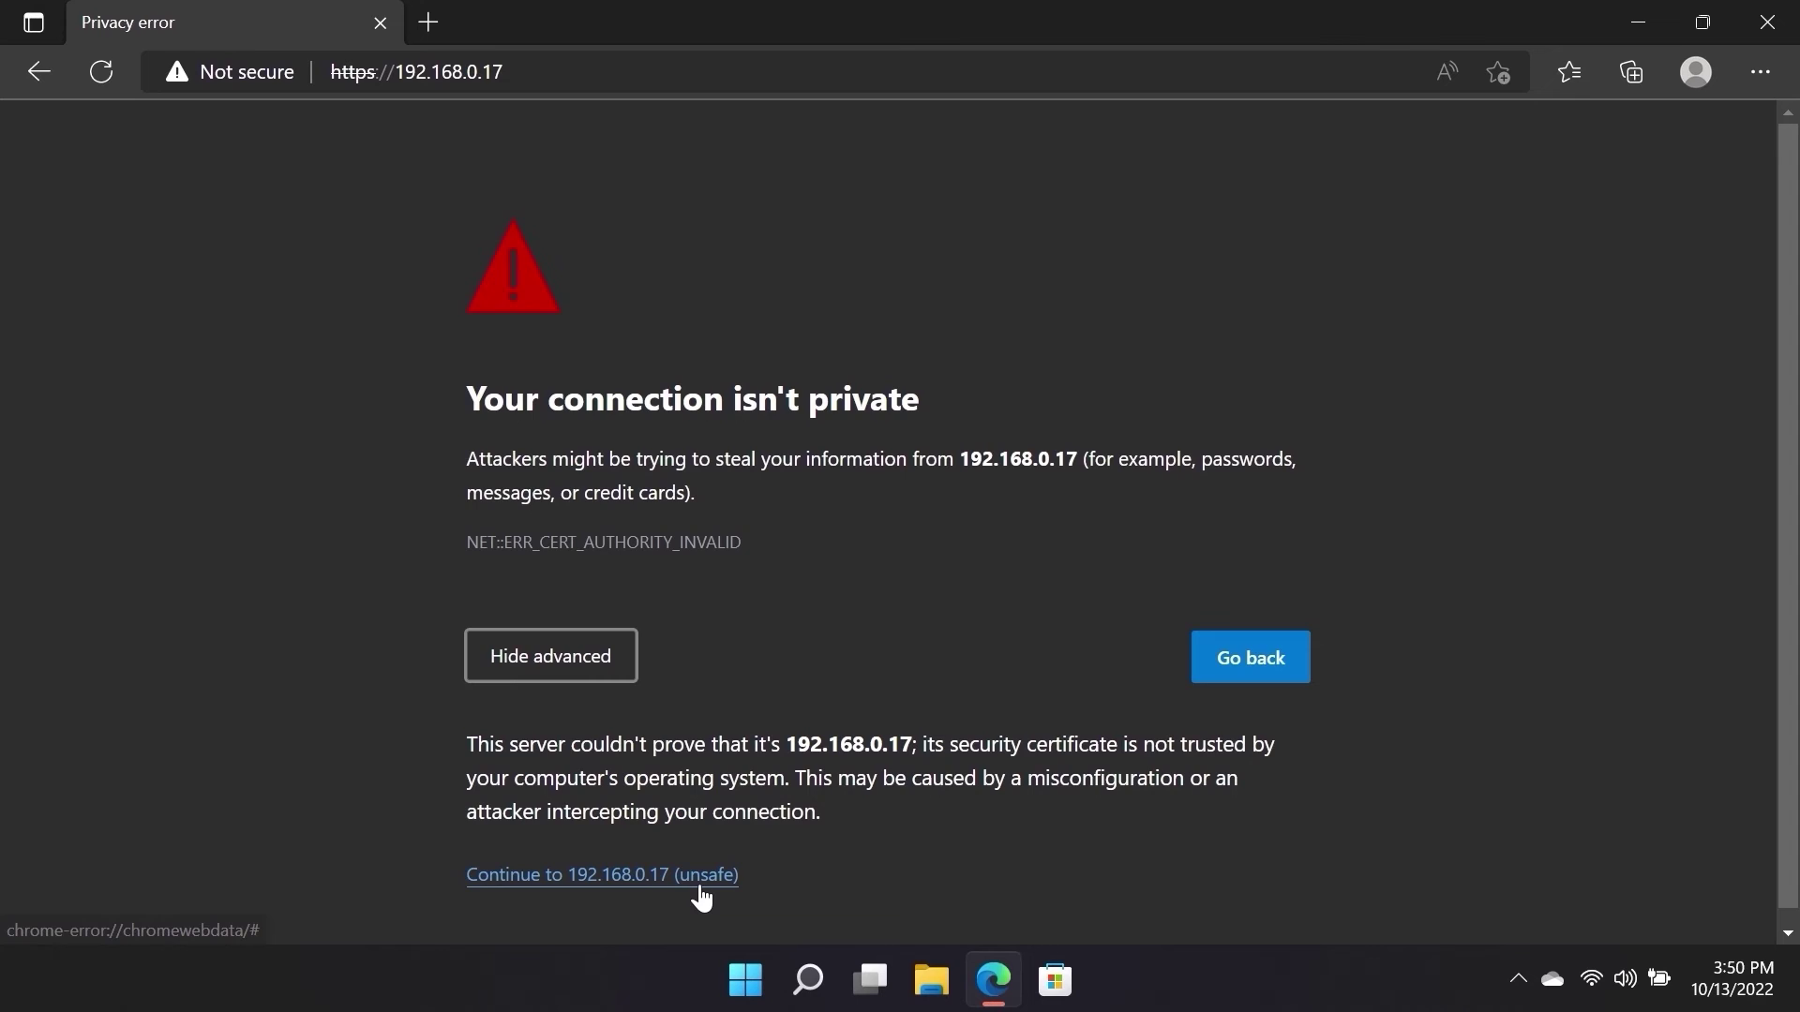
left_click(701, 897)
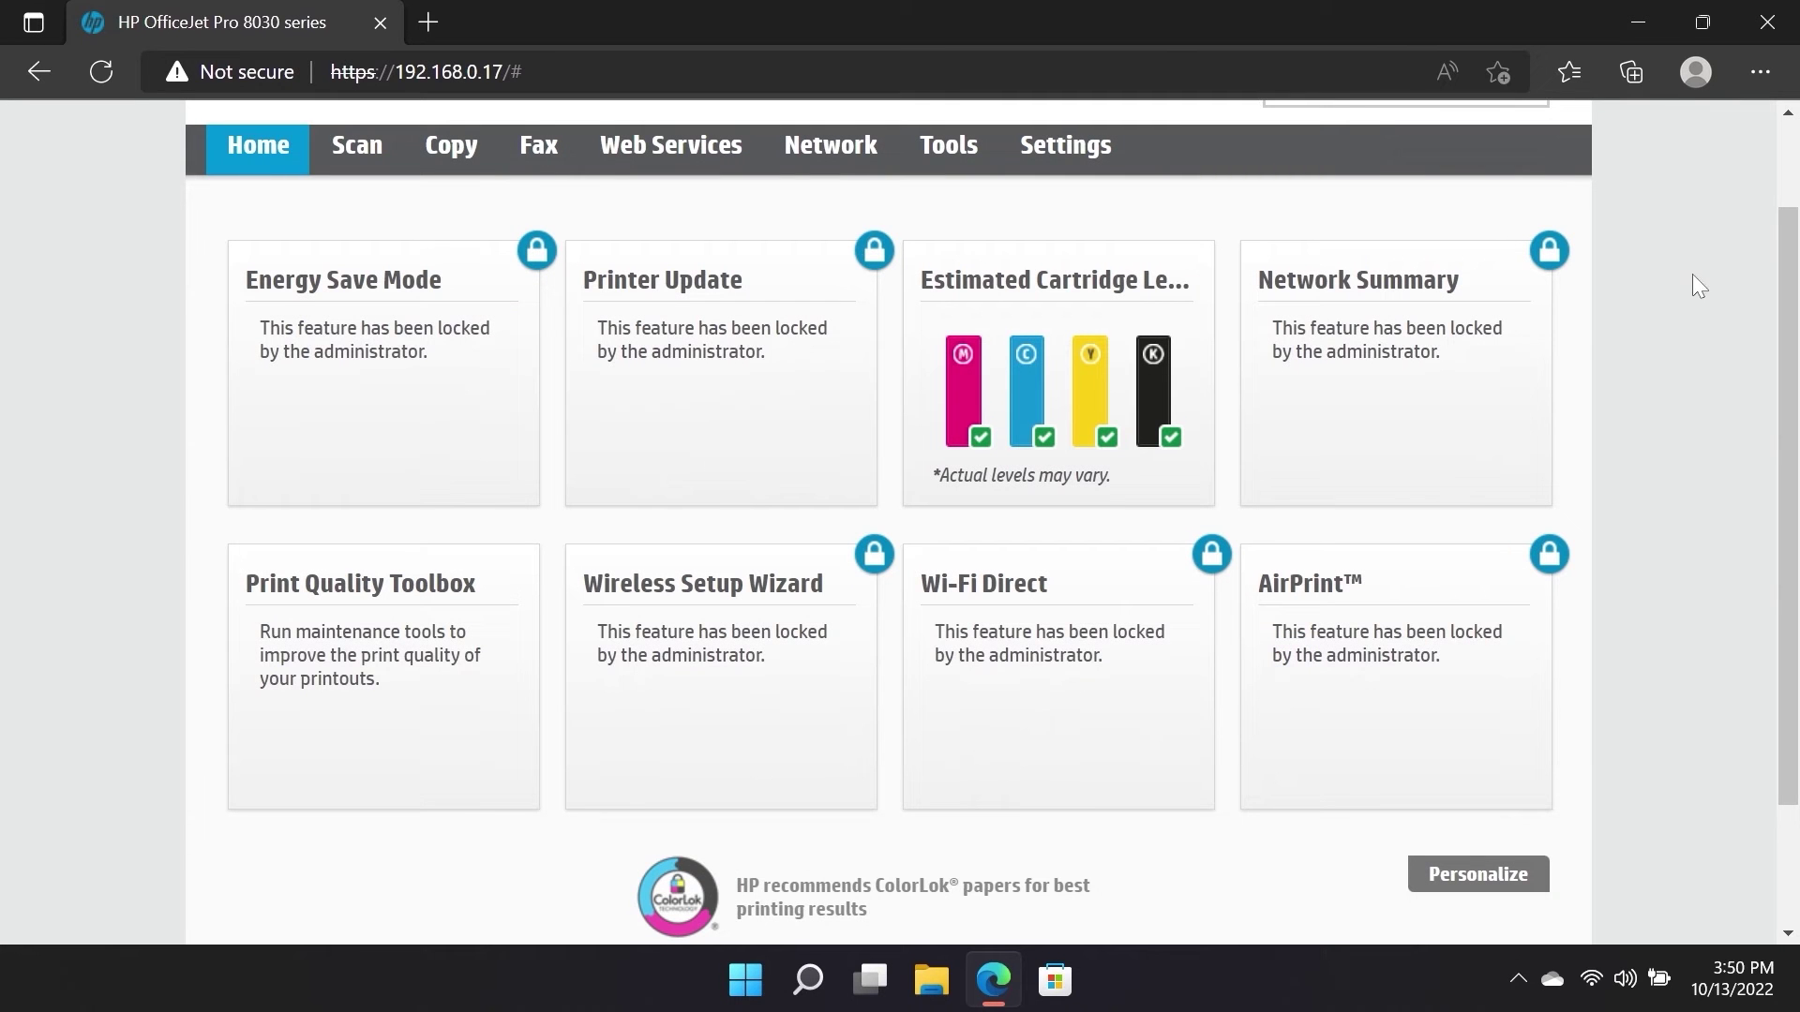
Launch Restore Factory Defaults from Settings > Restore Defaults in the Embedded Web Server
left_click(1123, 171)
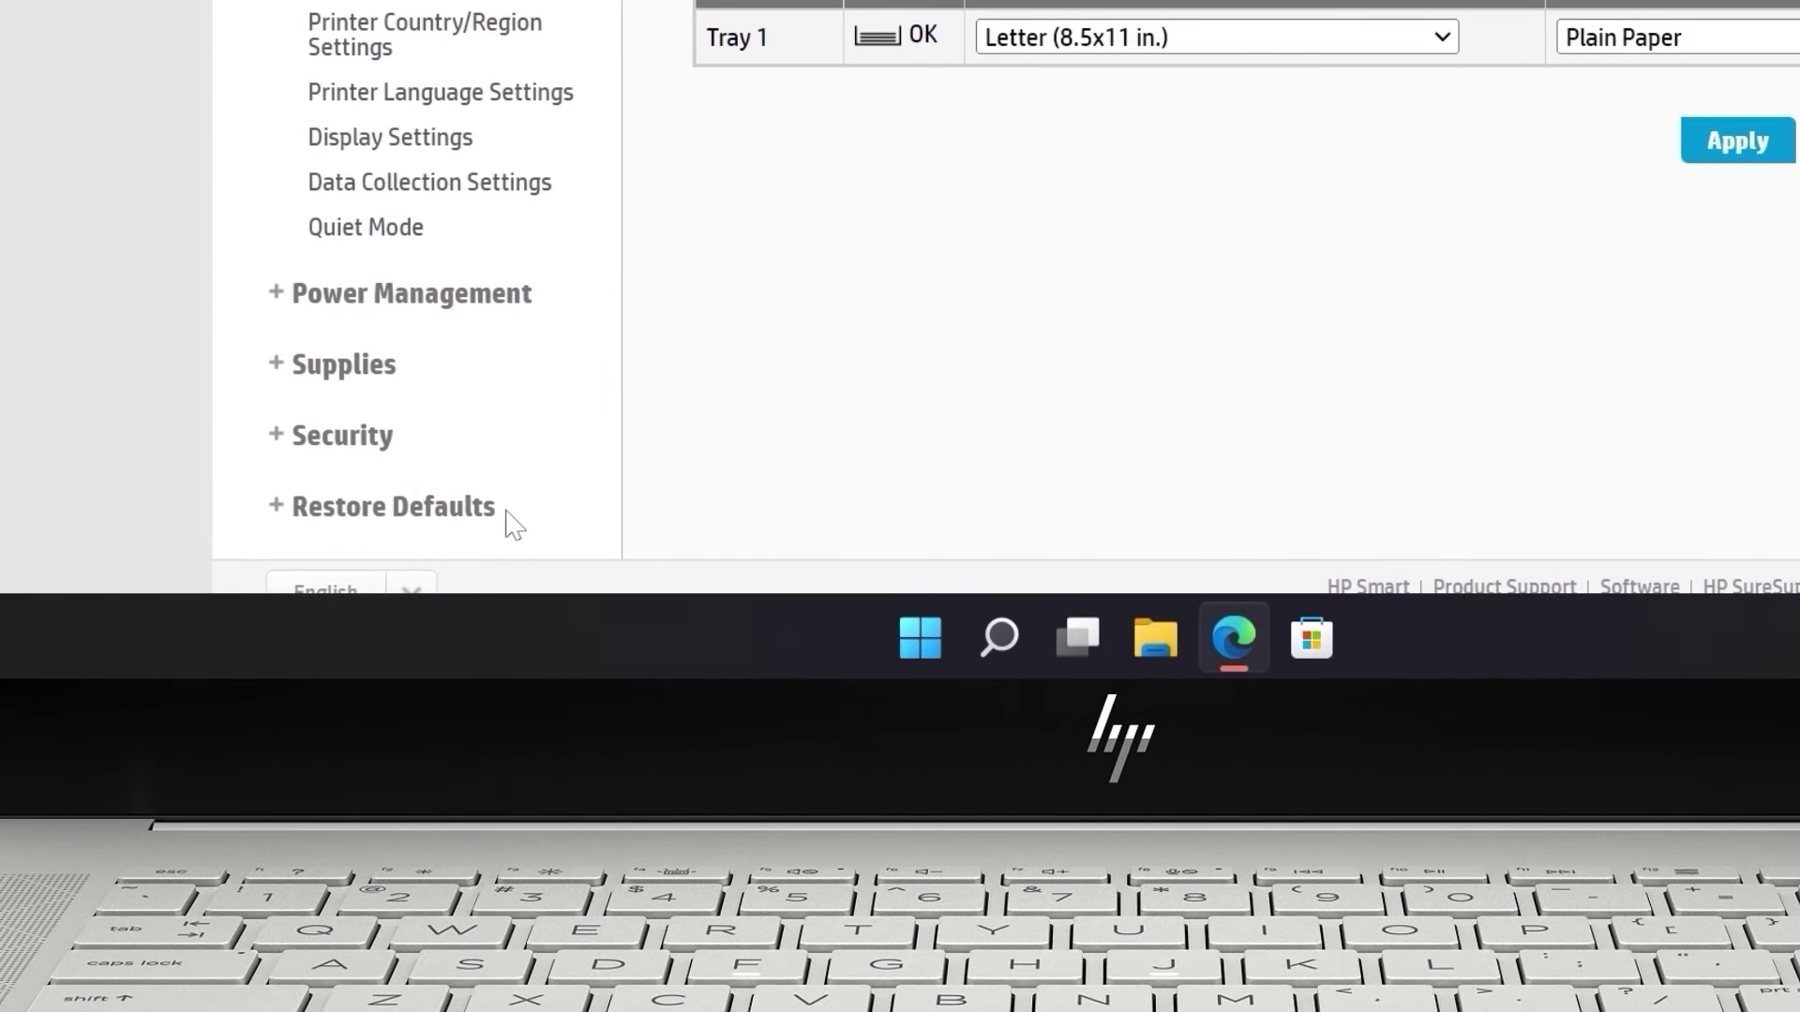
left_click(496, 509)
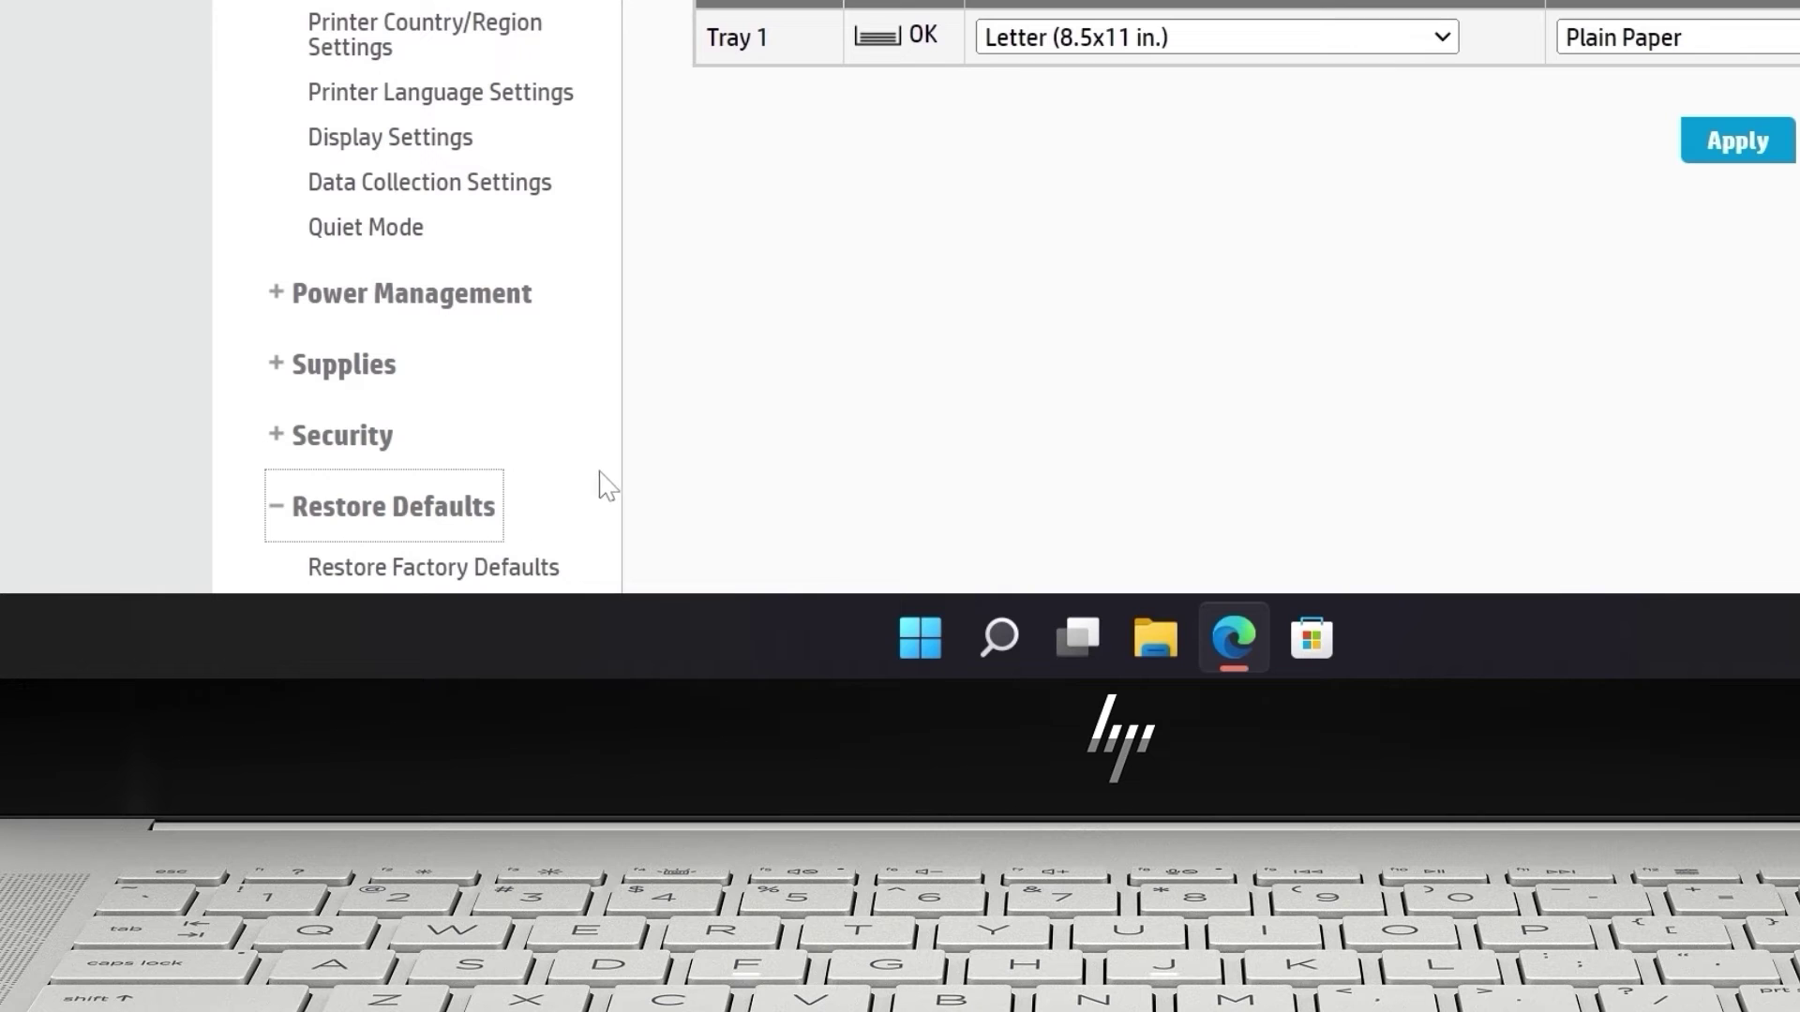
scroll(653, 439, "down", 2)
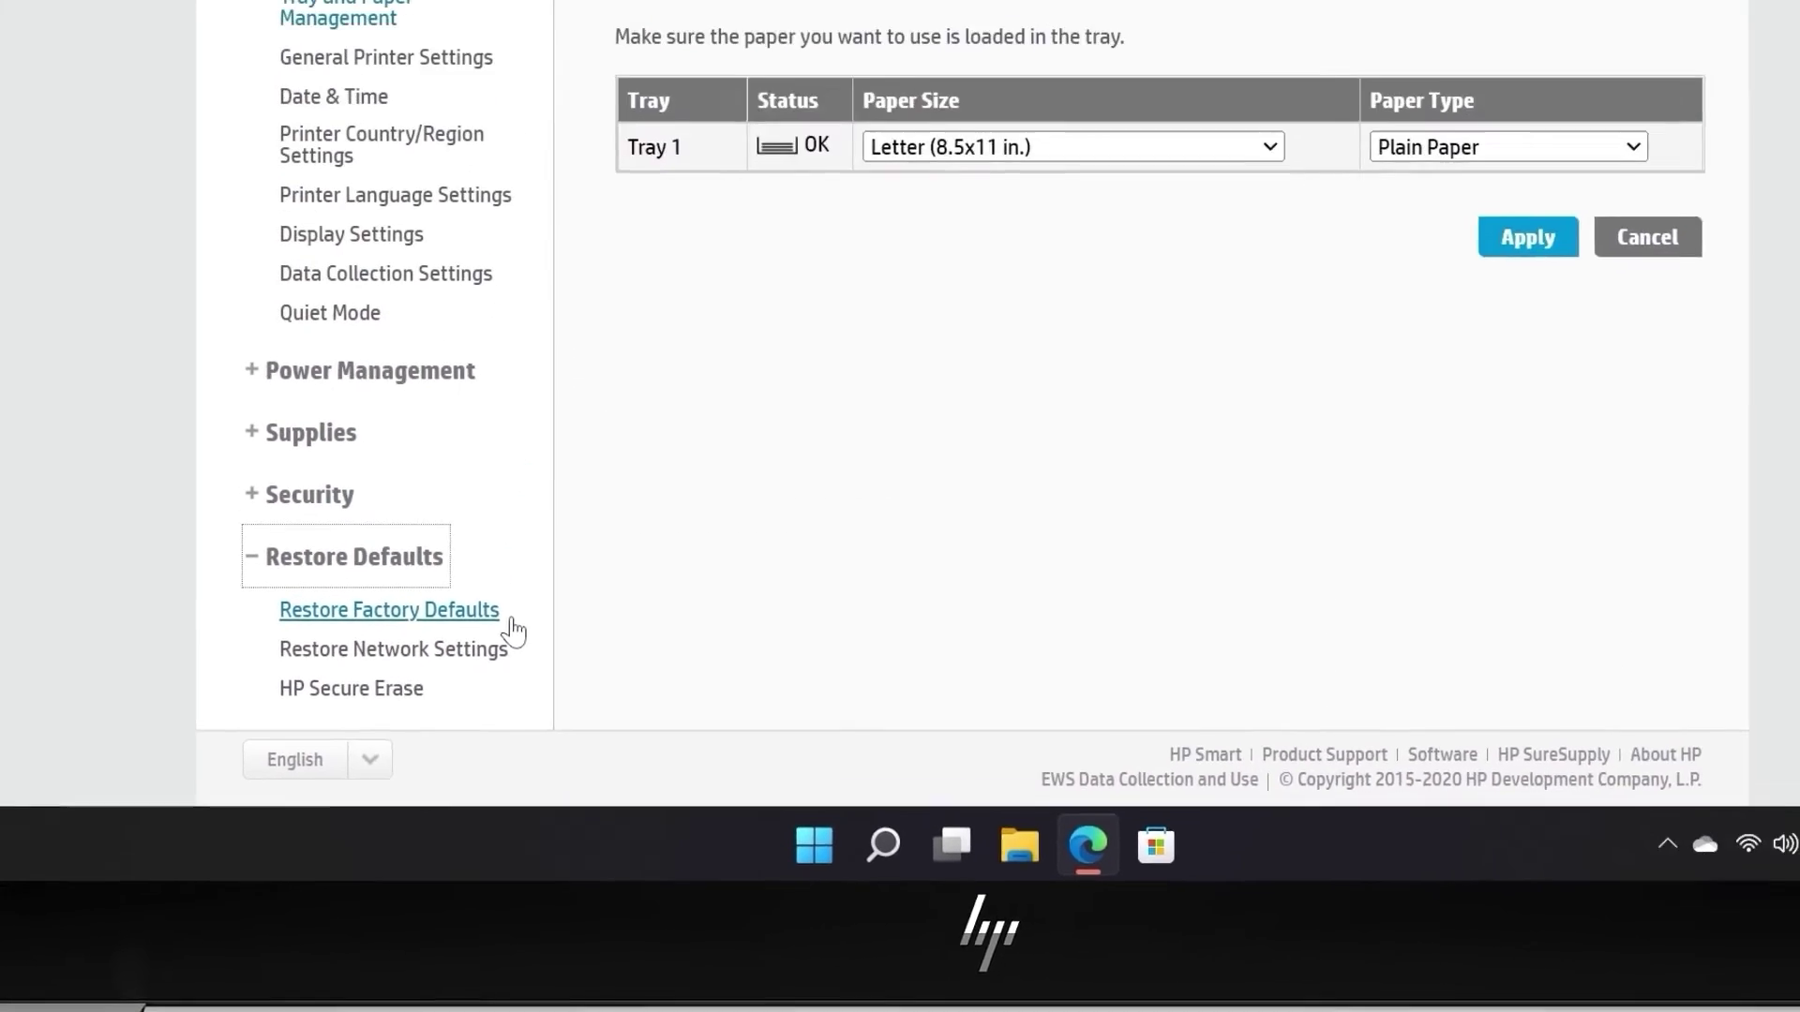
left_click(576, 380)
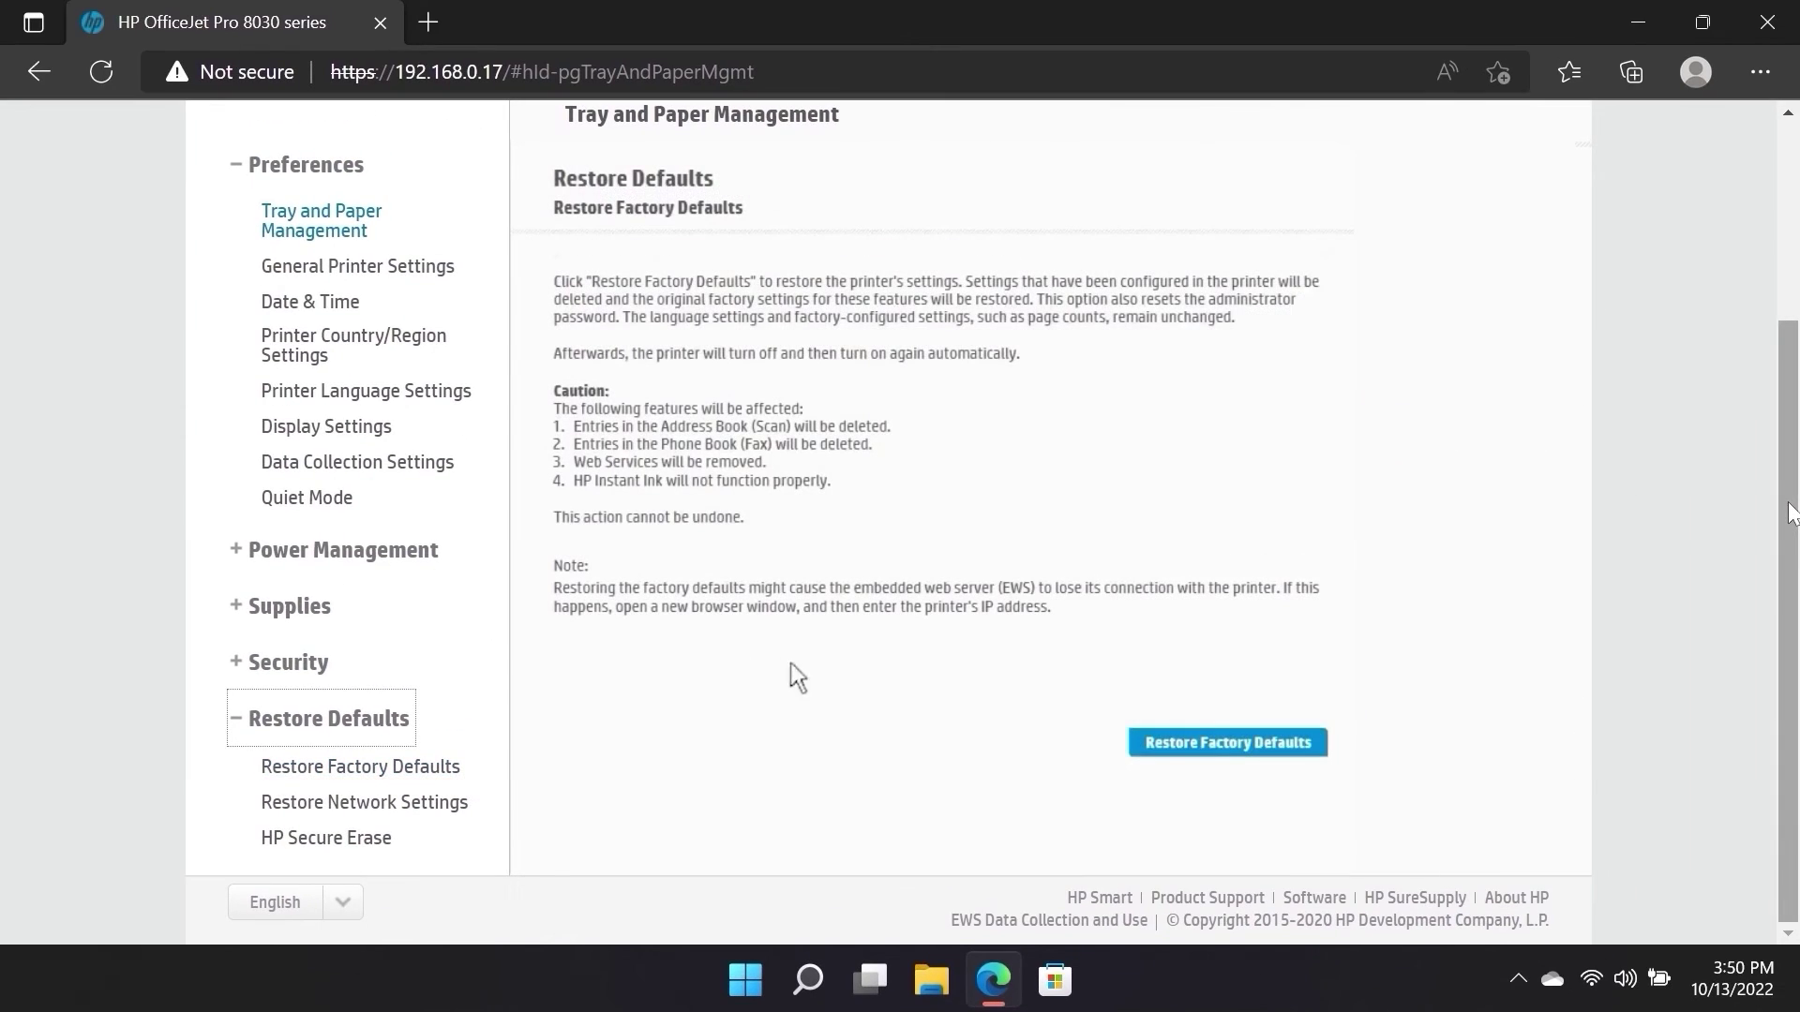
left_click(1233, 753)
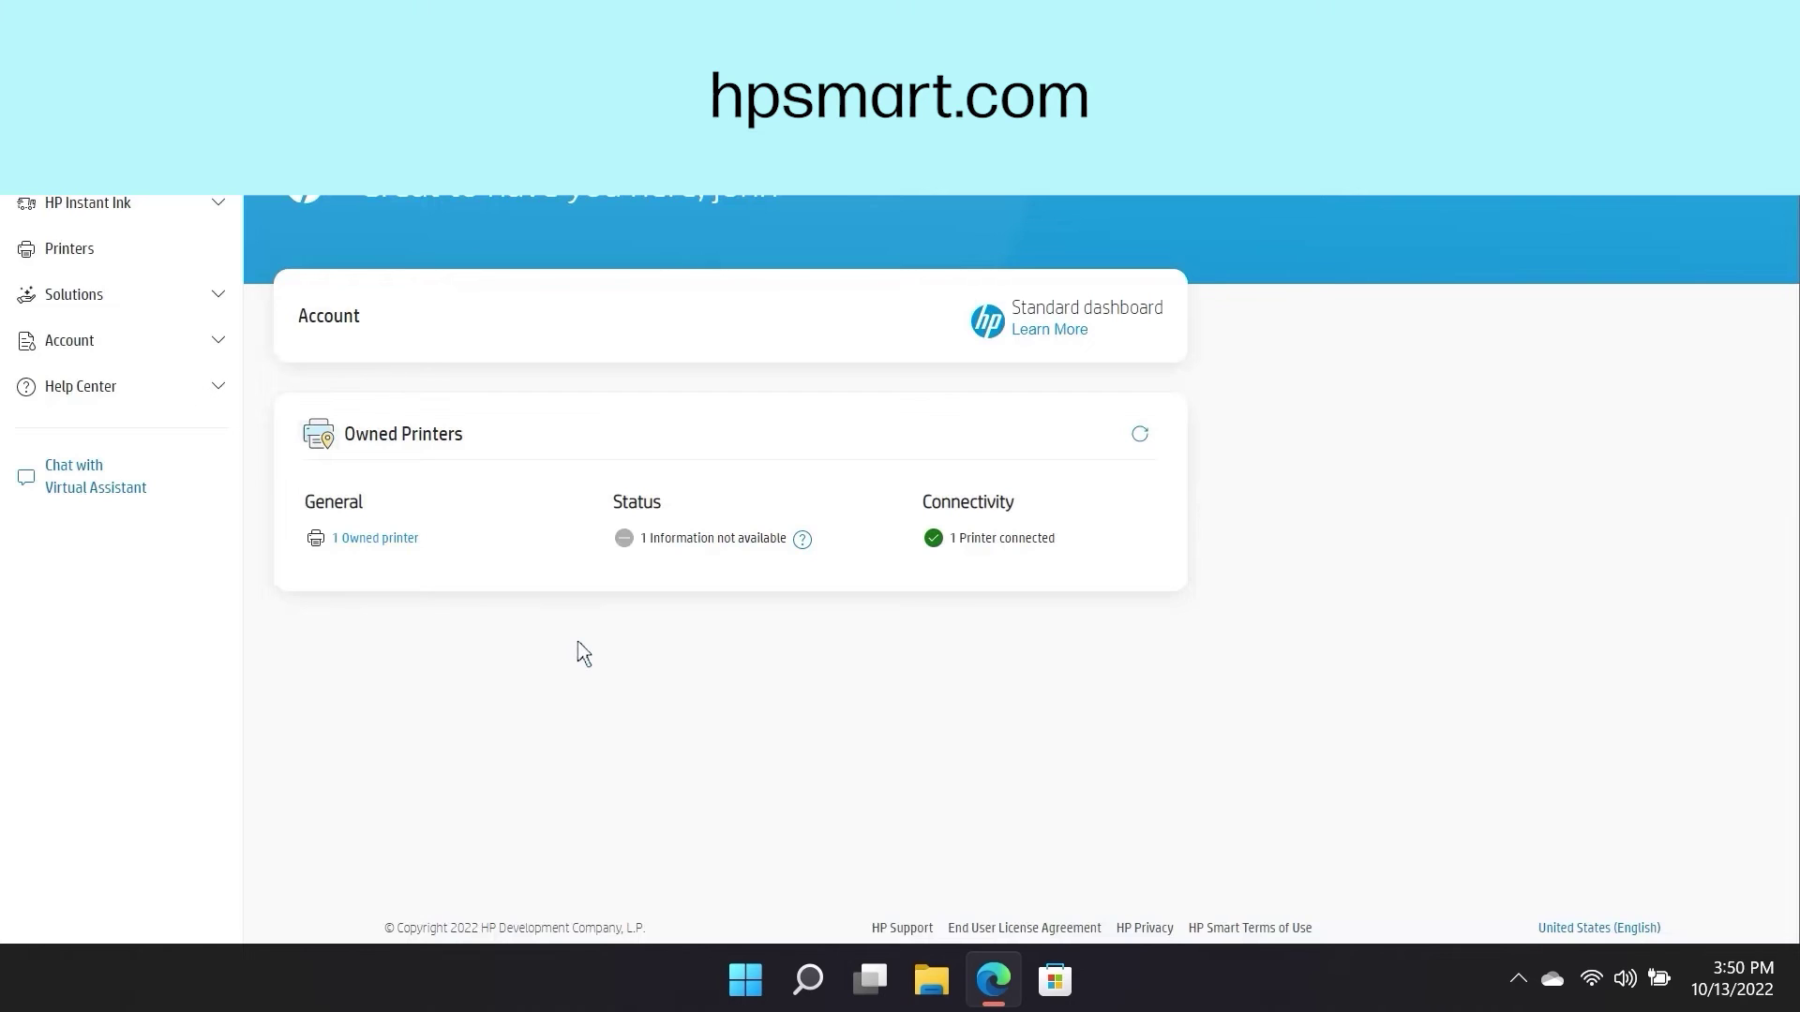
Open the OfficeJet Pro 9020 series from the owned printers list and choose Remove Printer
left_click(393, 538)
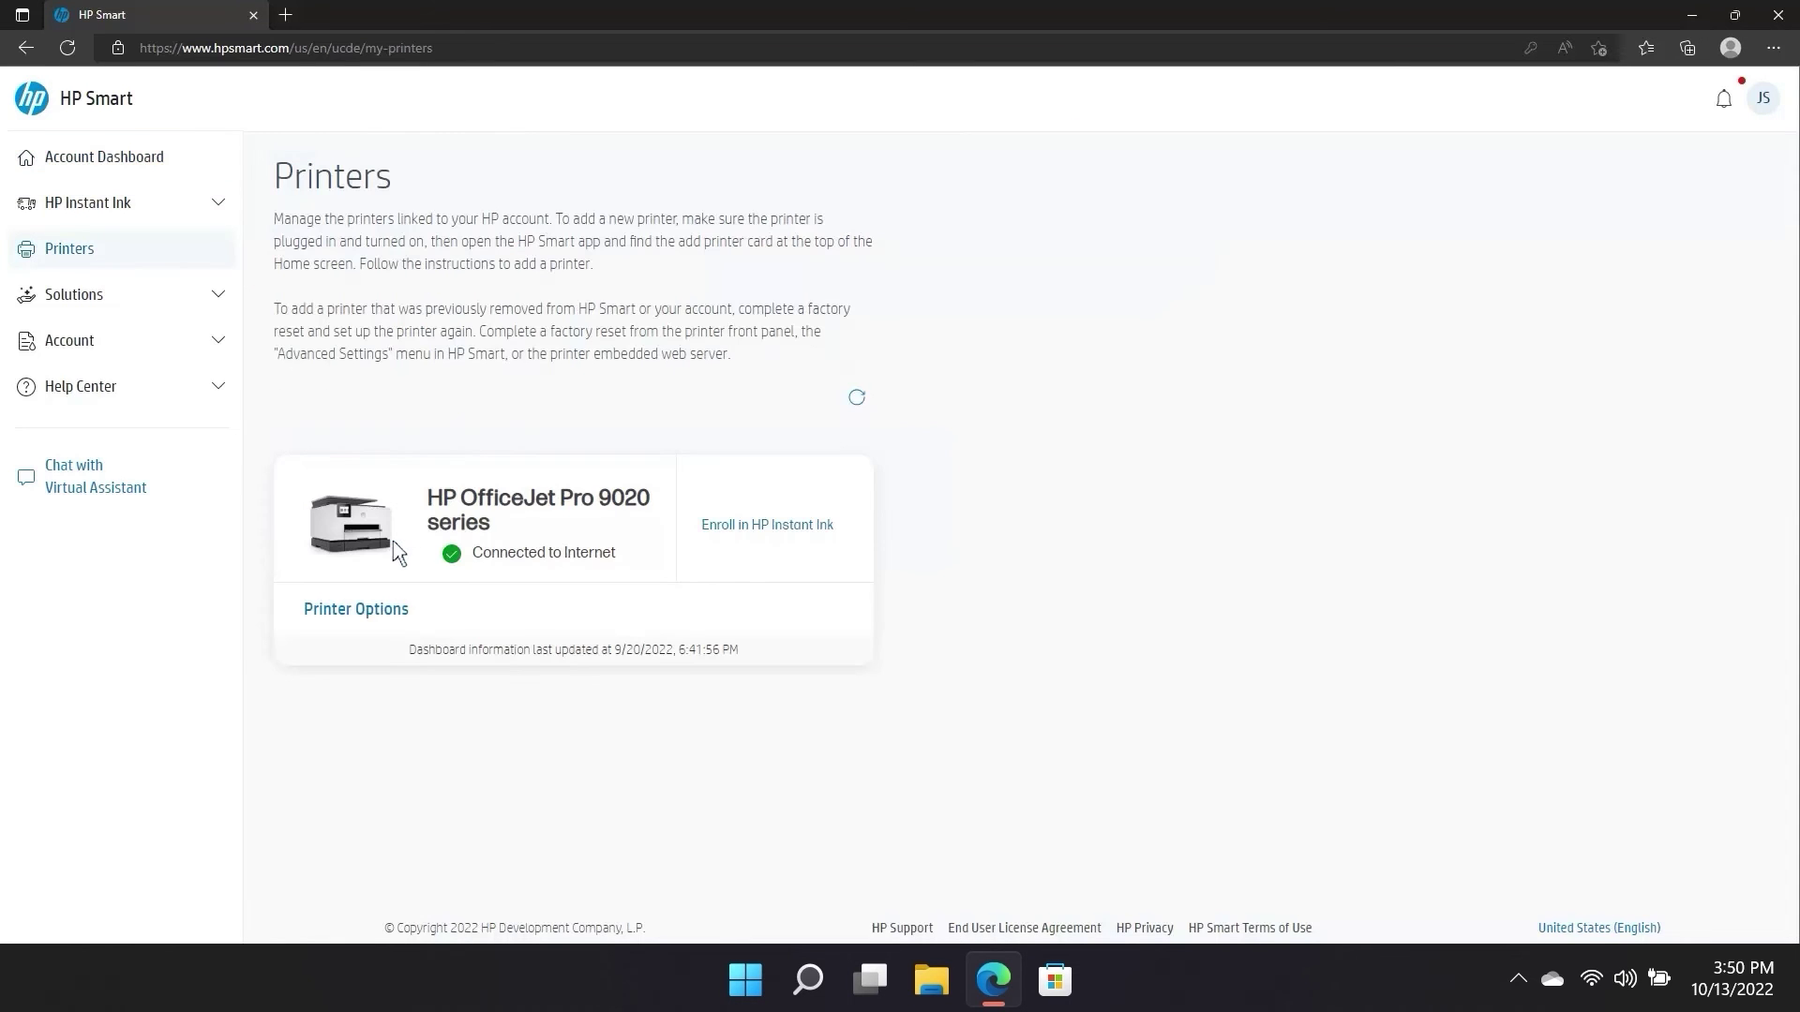
left_click(395, 627)
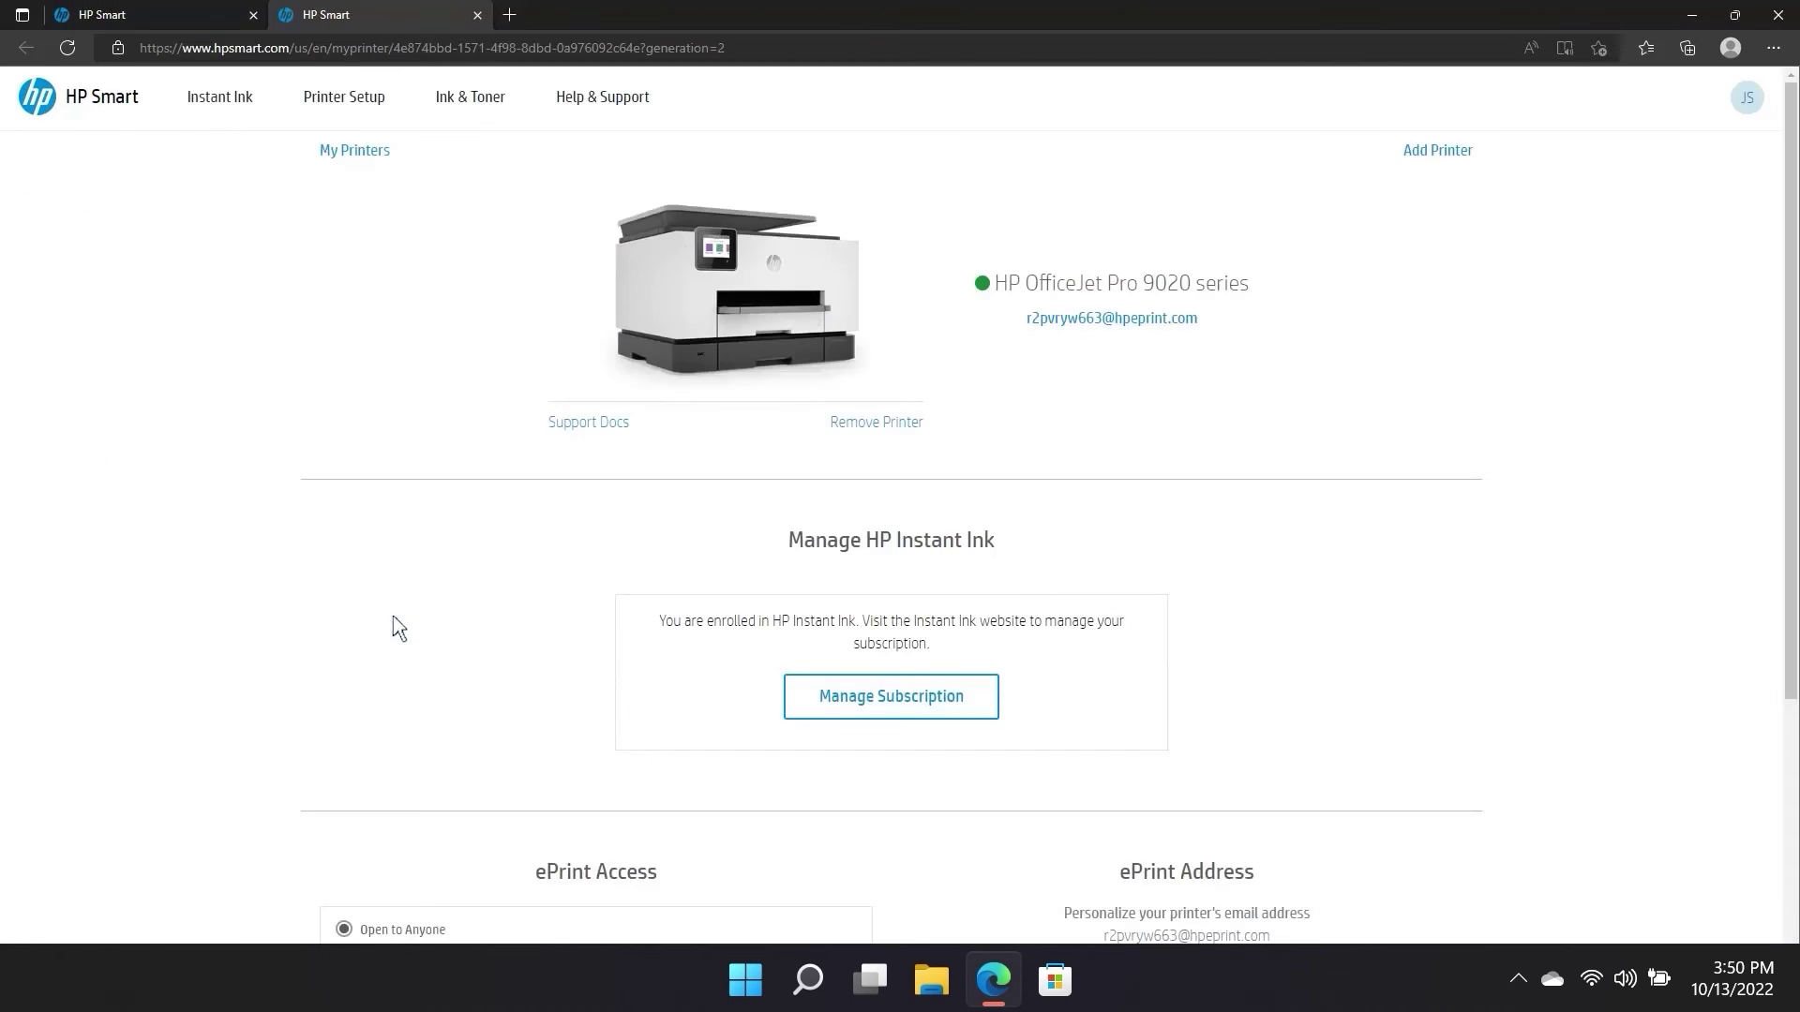
left_click(890, 423)
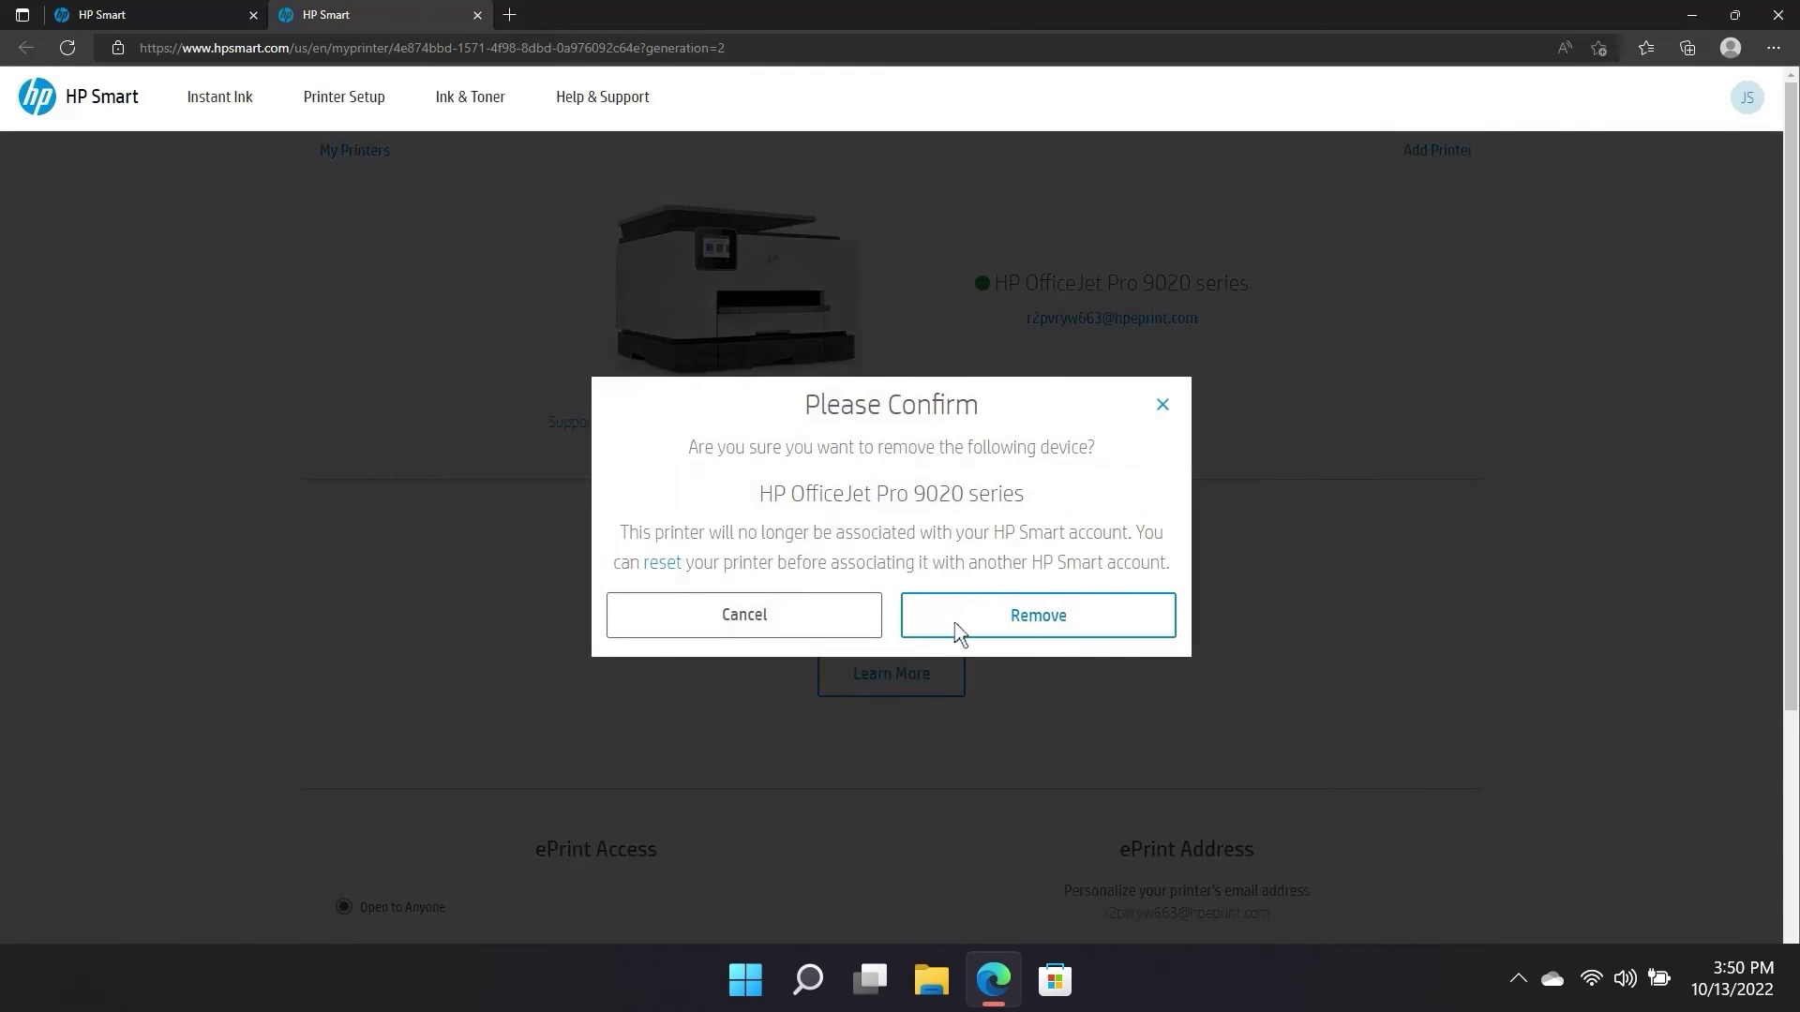